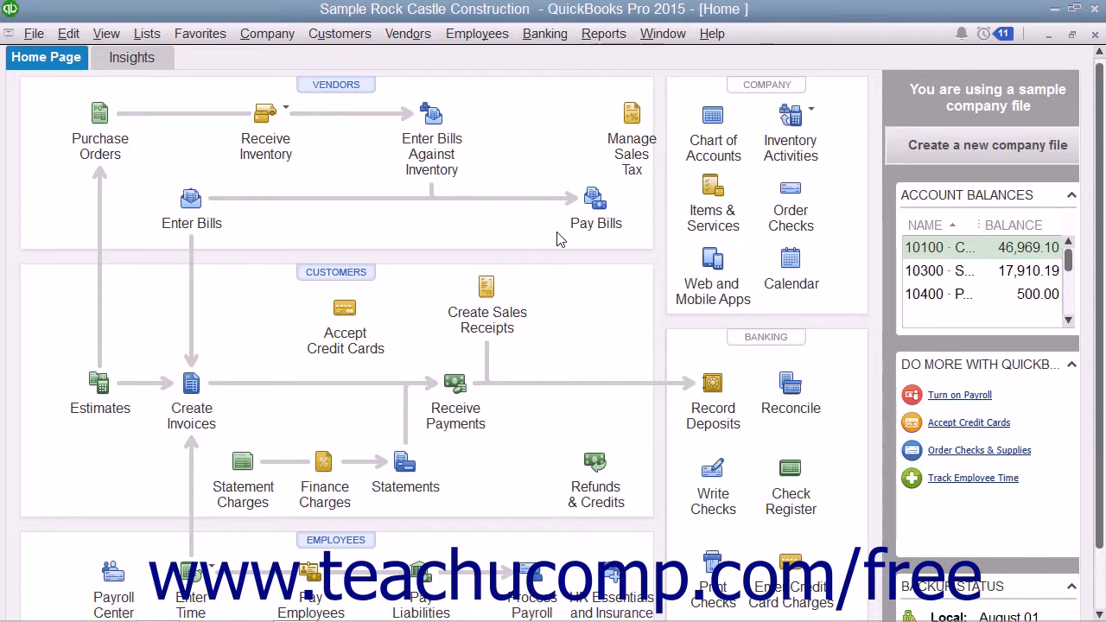
Open the Open Invoices report and view its customization settings, leaving them without changes.
click(600, 34)
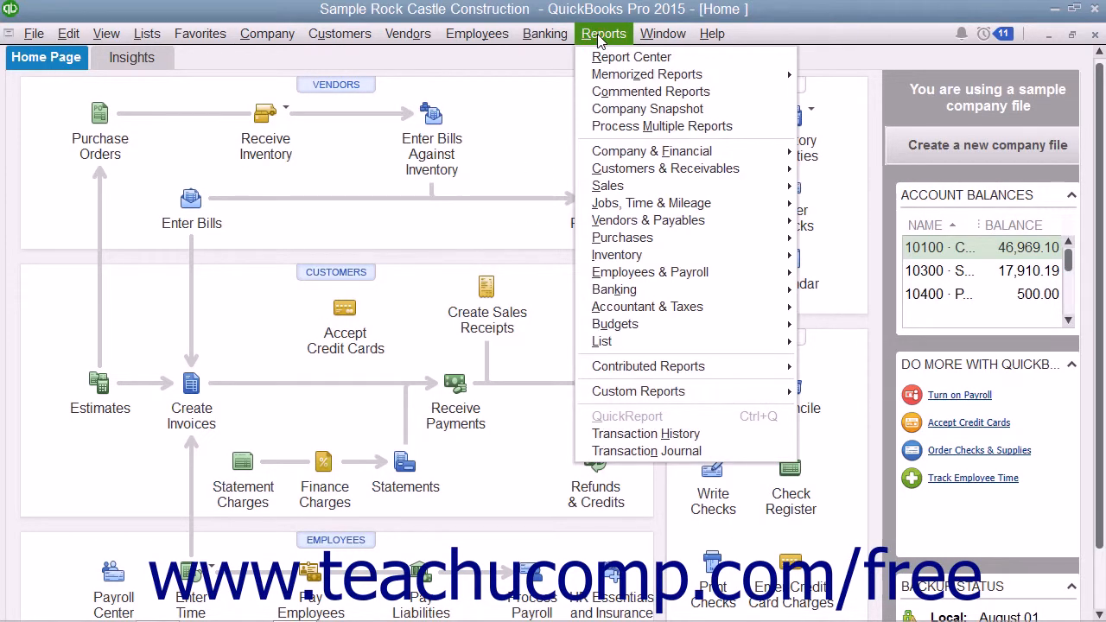
mouse_move(661, 173)
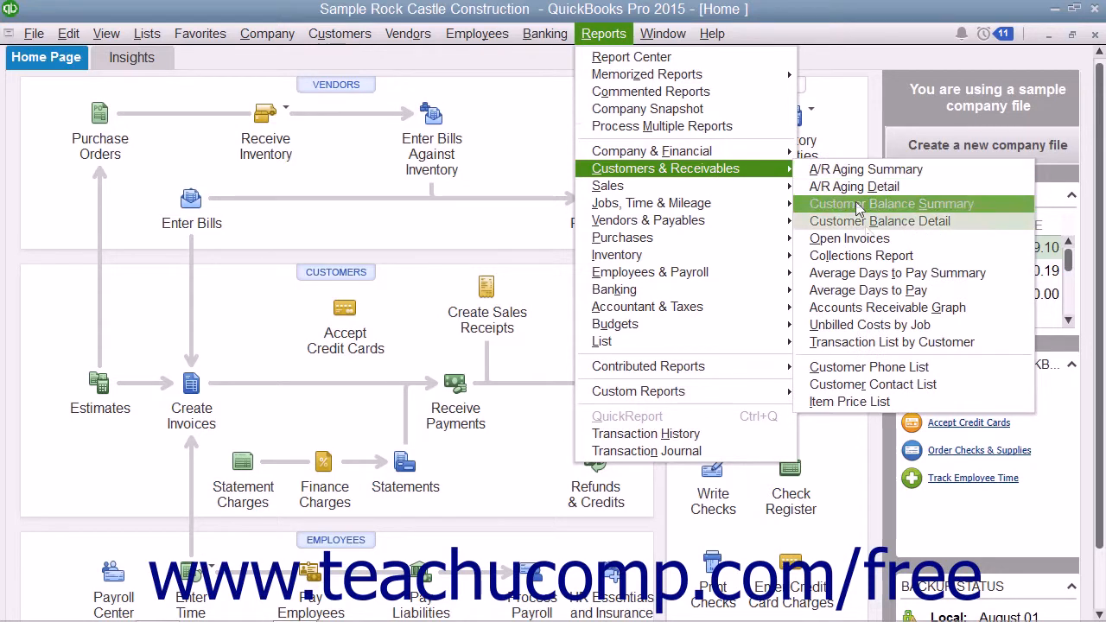
click(852, 239)
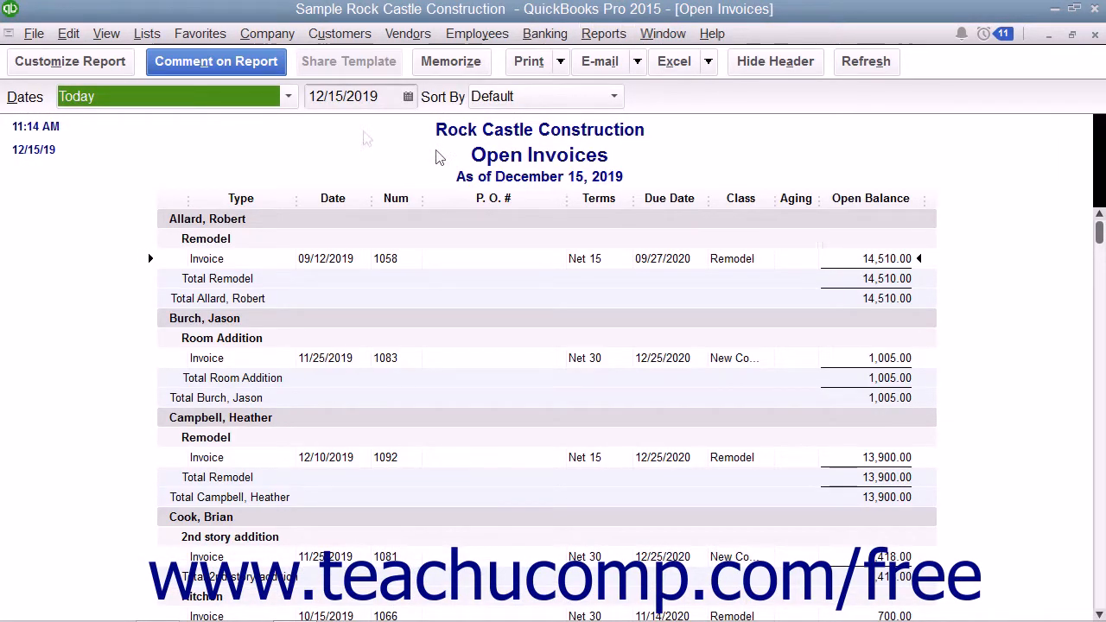
click(104, 73)
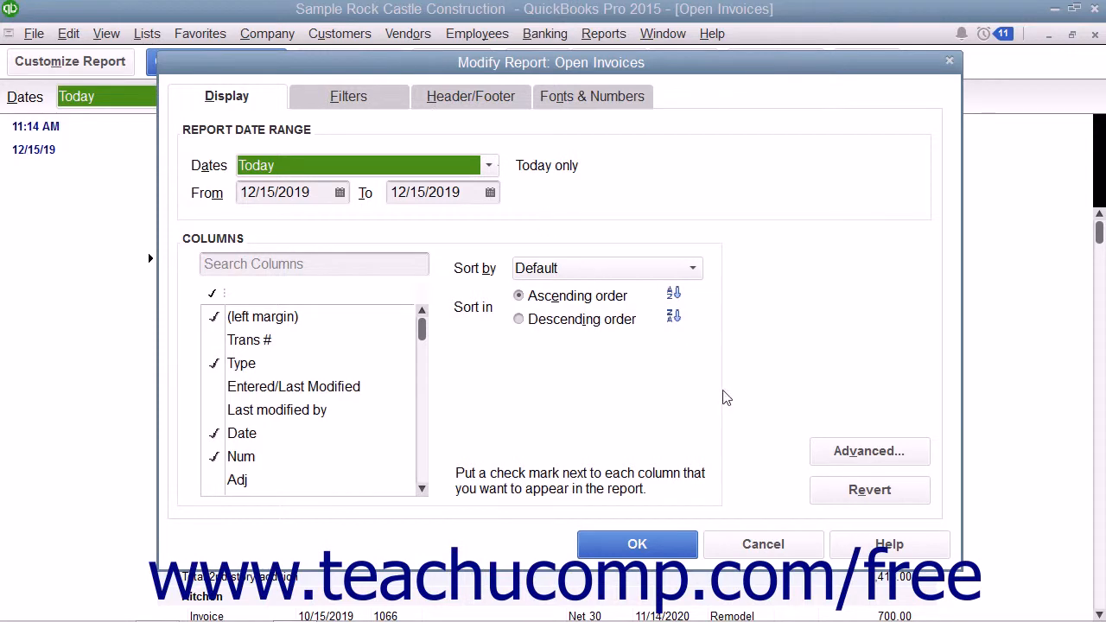
click(771, 546)
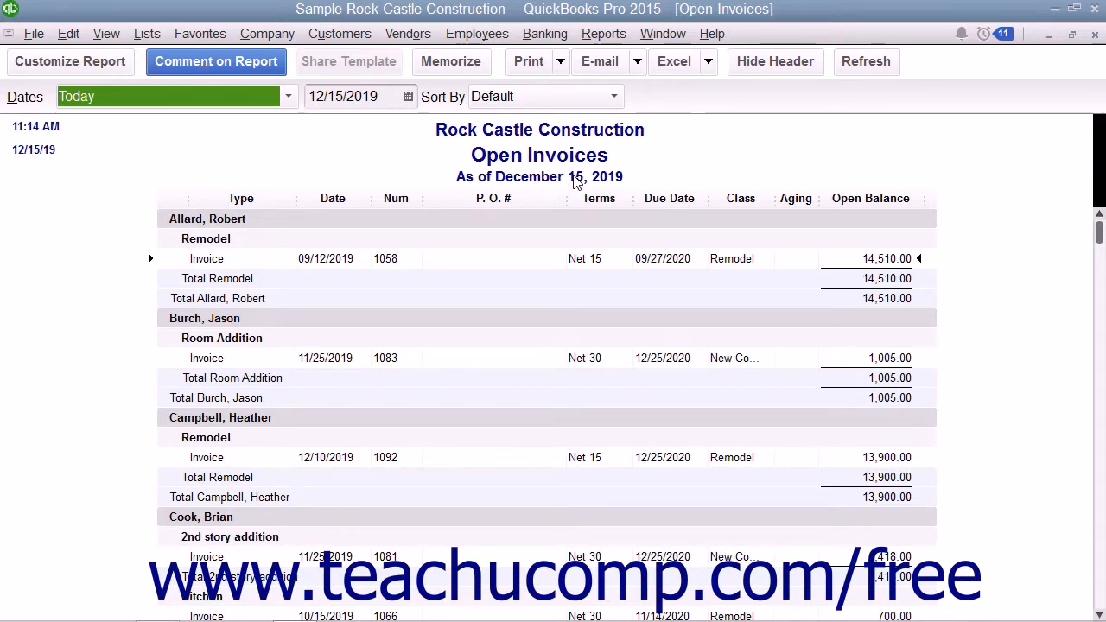
Create a new custom summary report.
click(604, 34)
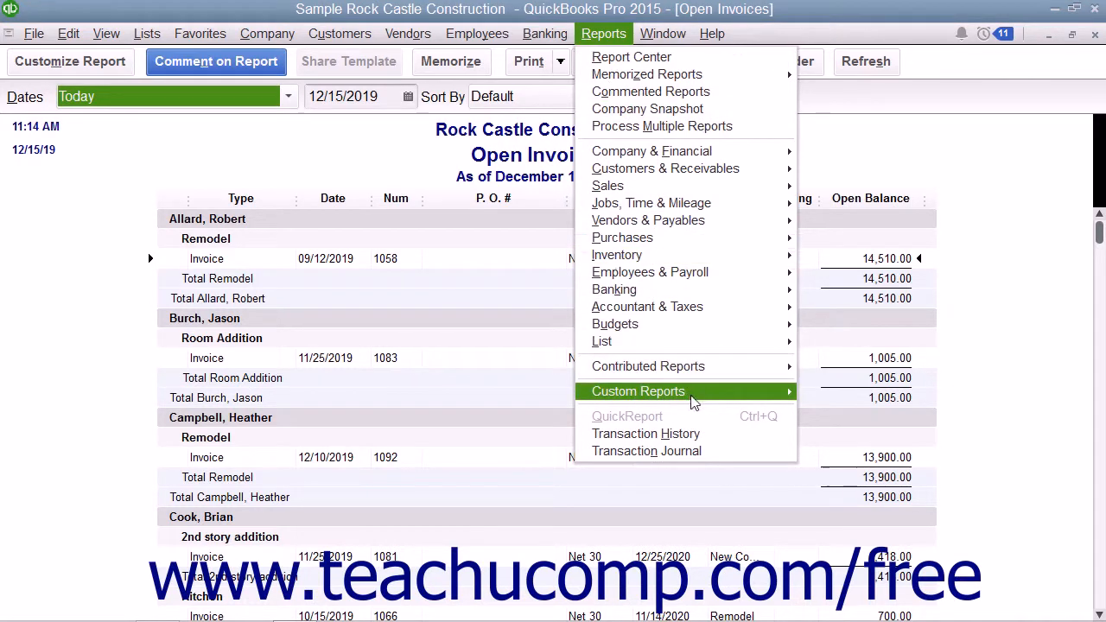
mouse_move(693, 402)
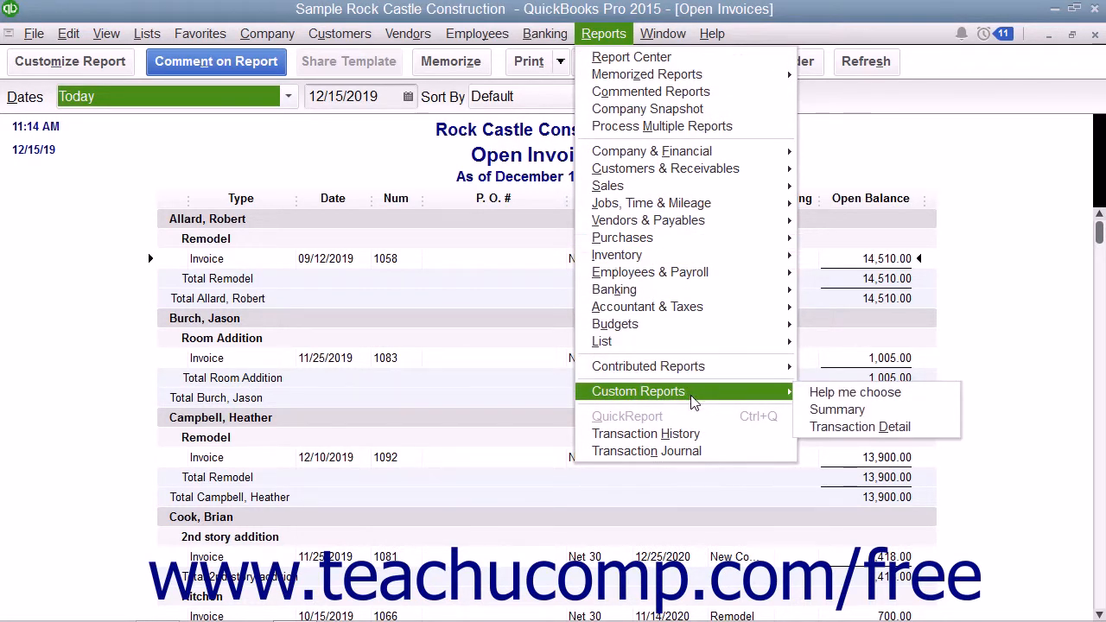
click(837, 418)
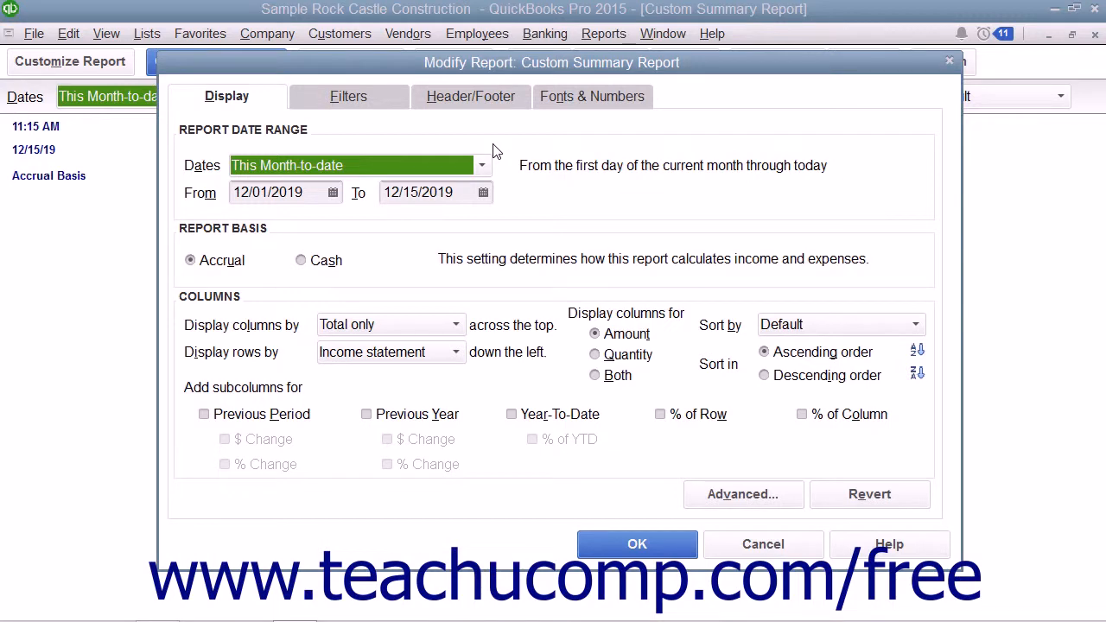
Examine the Display, Filters, Header/Footer and Fonts & Numbers settings of the custom summary report.
click(247, 99)
click(363, 103)
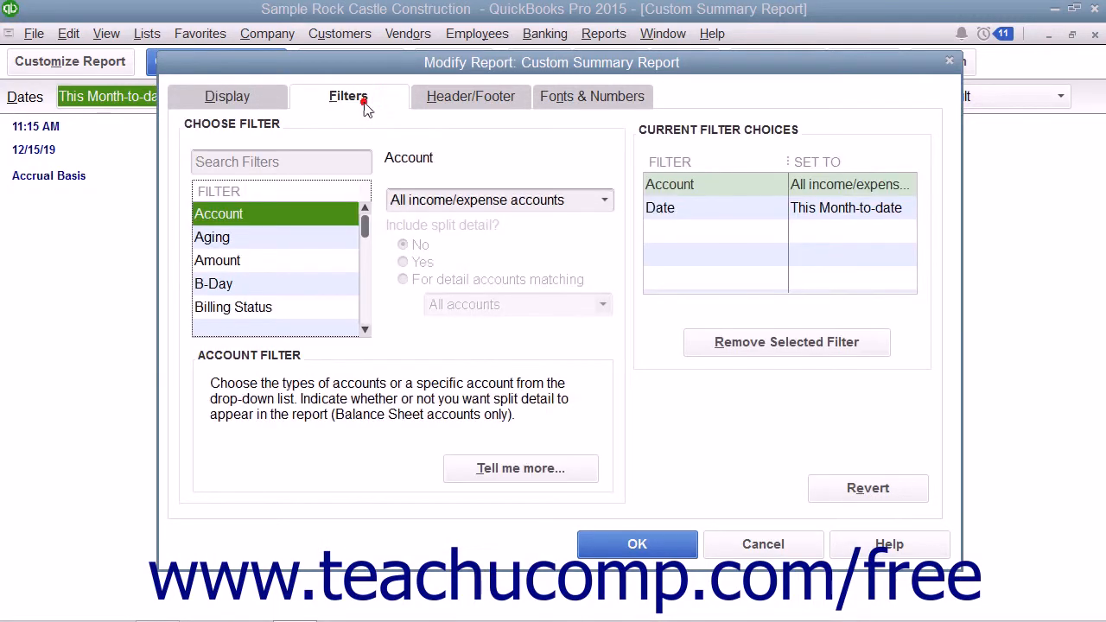
click(484, 100)
click(570, 100)
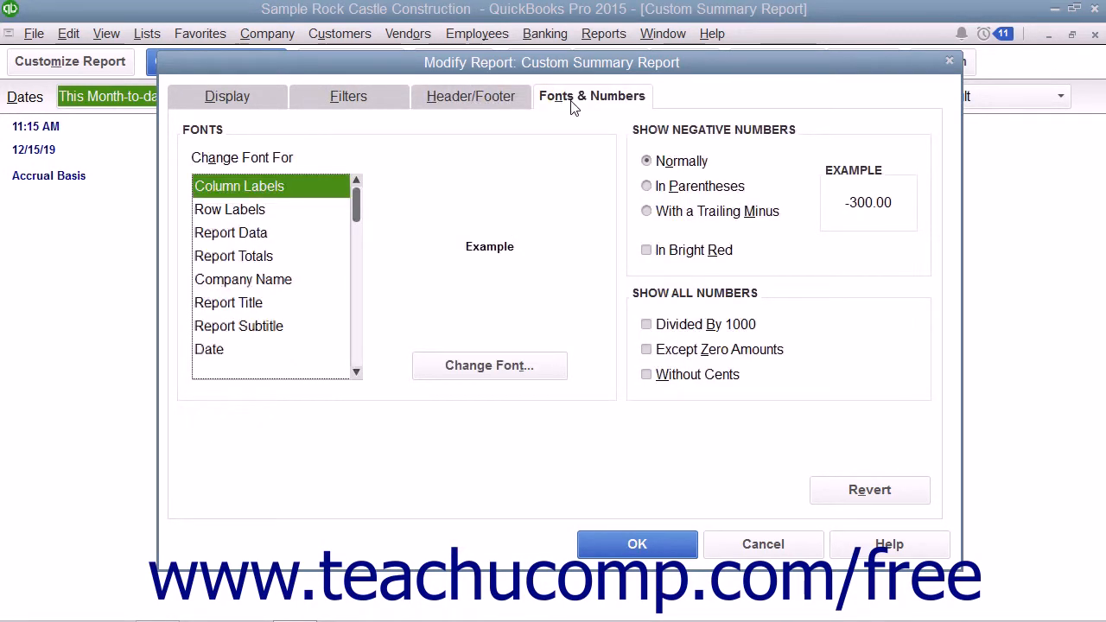
click(233, 104)
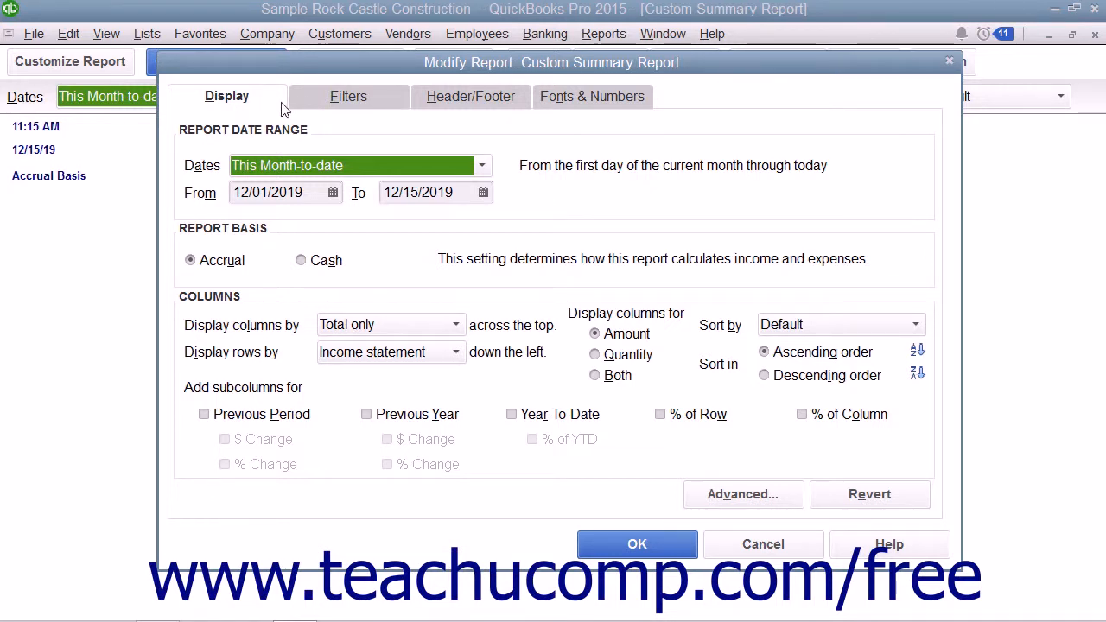
click(337, 105)
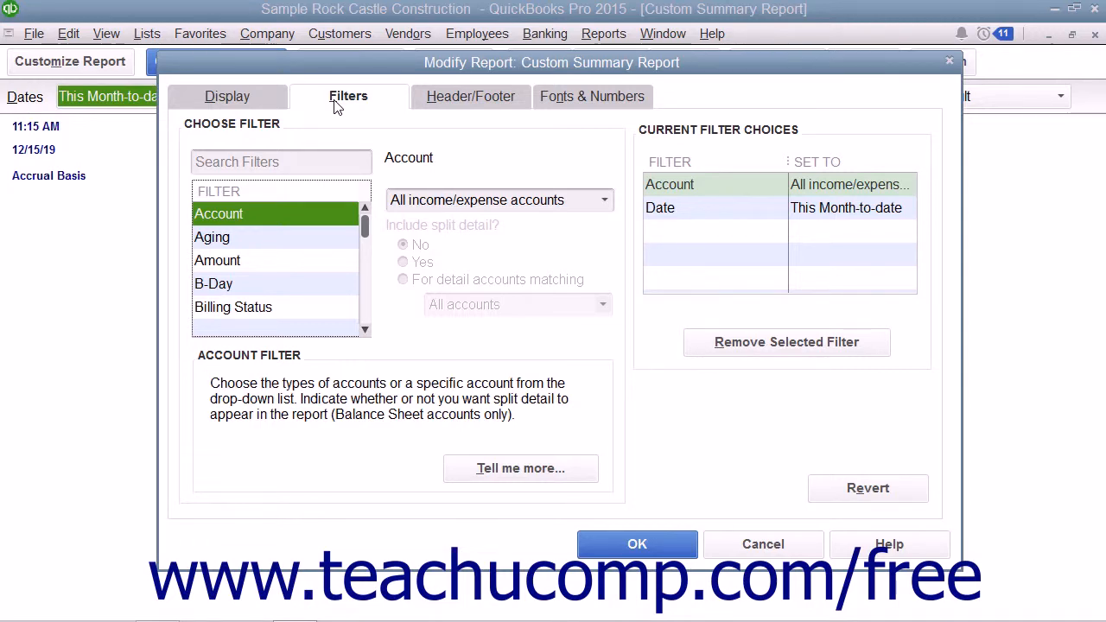
click(255, 104)
click(328, 102)
click(477, 100)
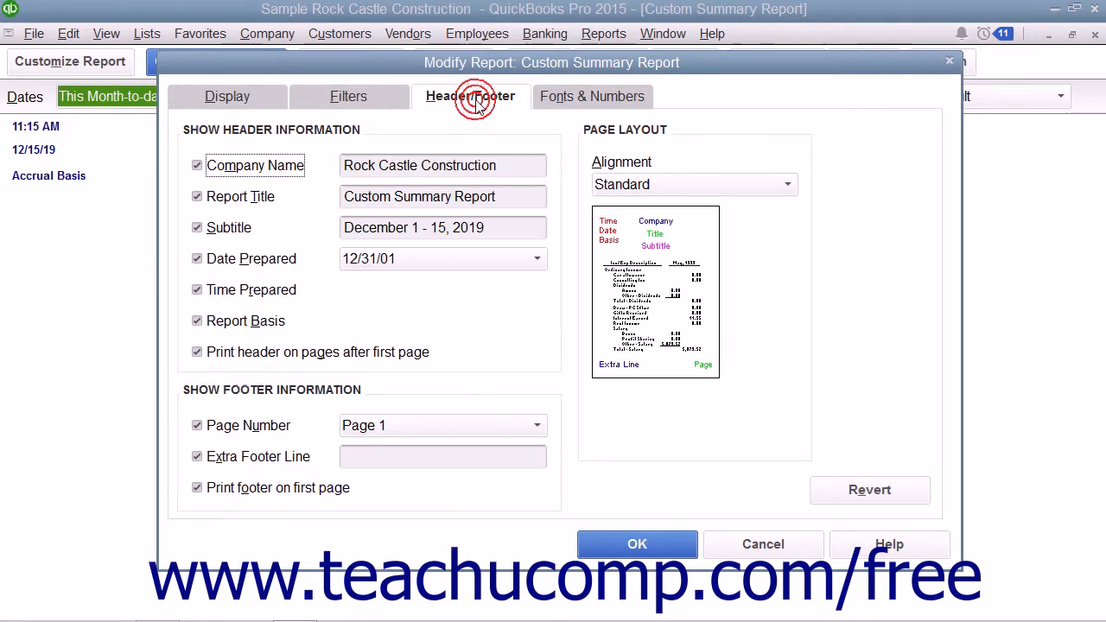
click(610, 102)
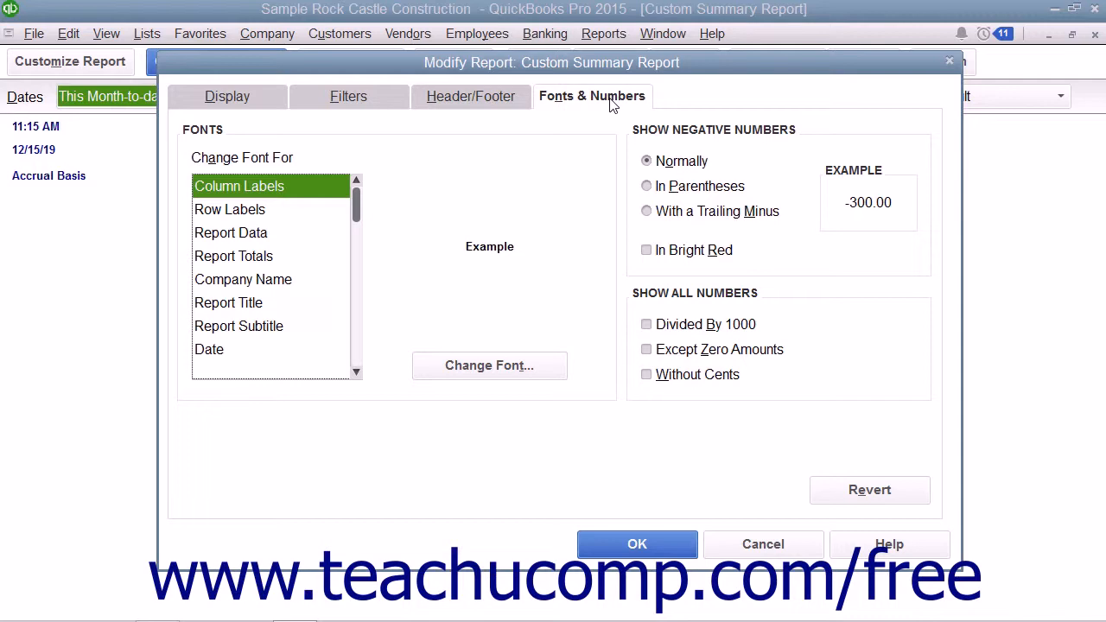
click(487, 101)
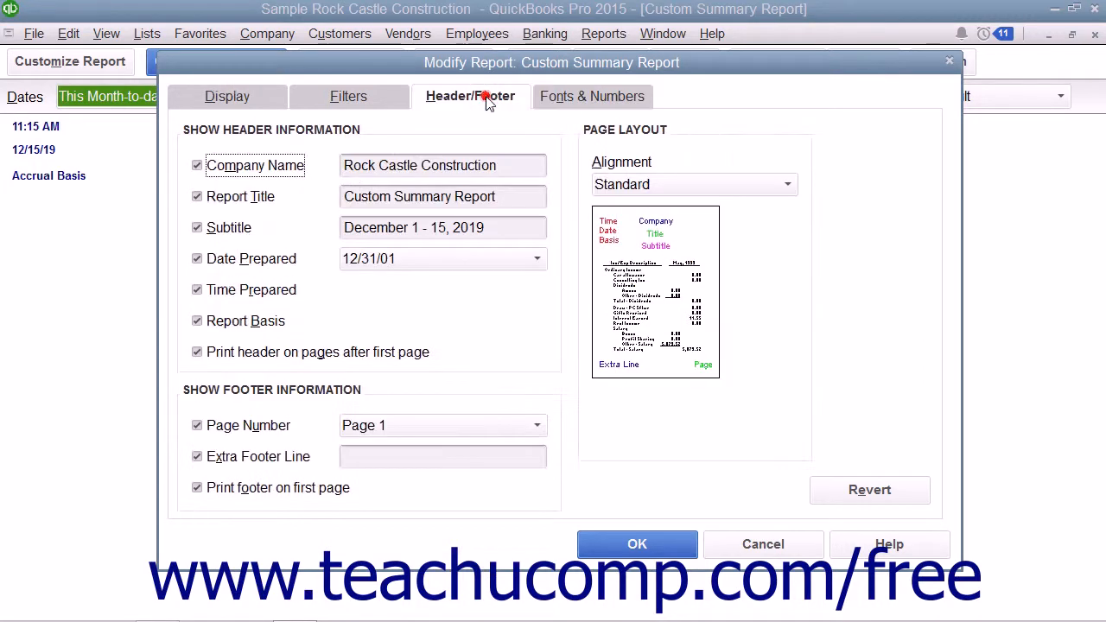
click(578, 104)
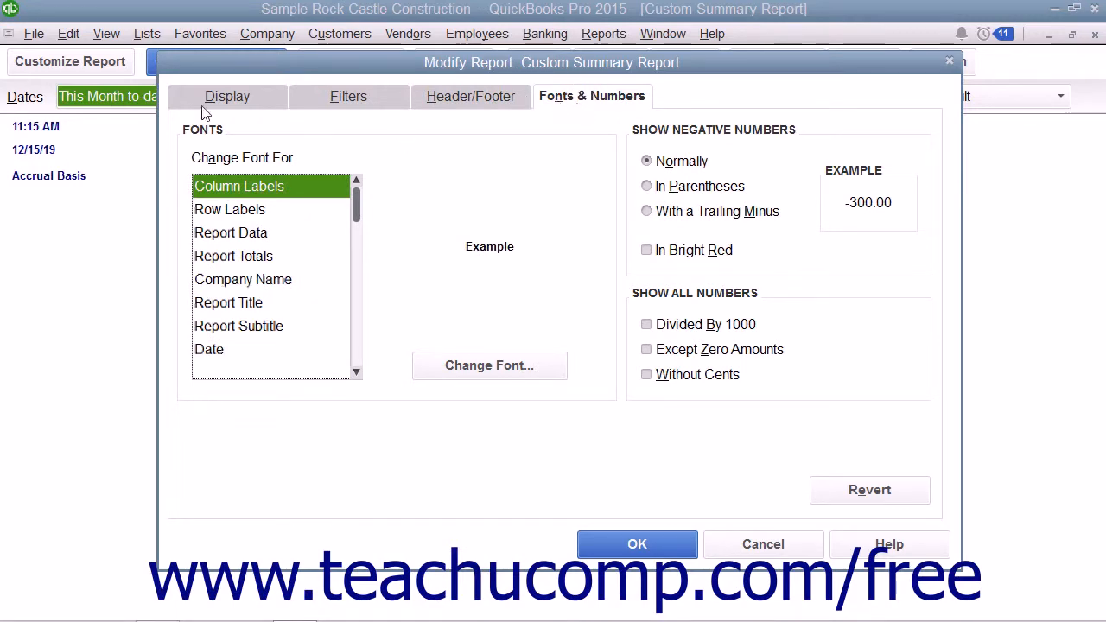
click(230, 100)
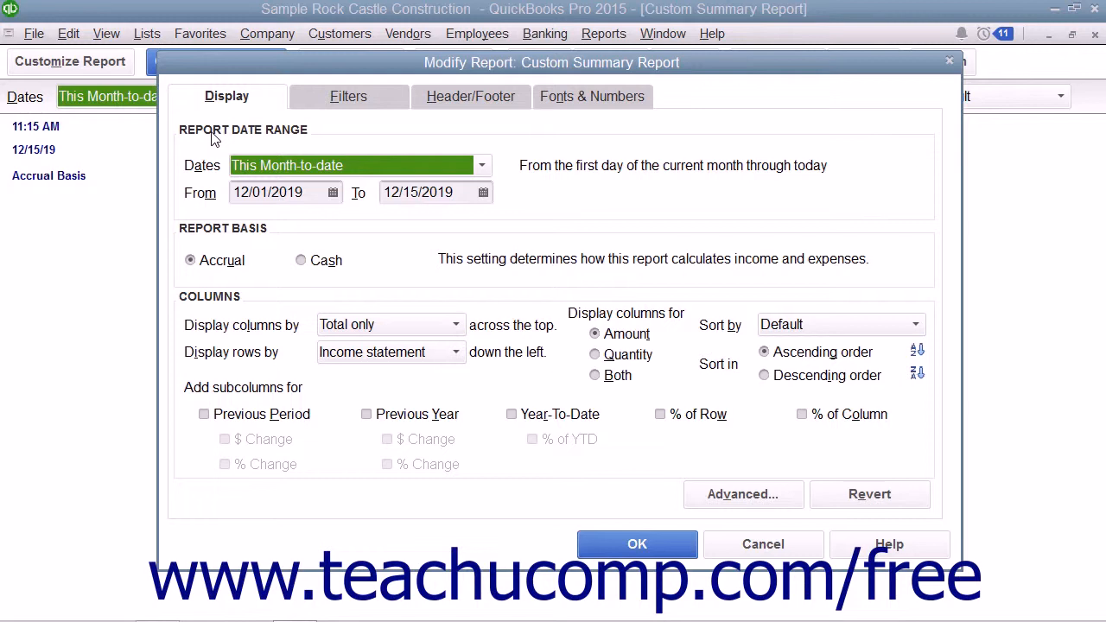
Review the custom summary report's preset date ranges and its From and To calendars, with Accrual as the report basis.
click(480, 170)
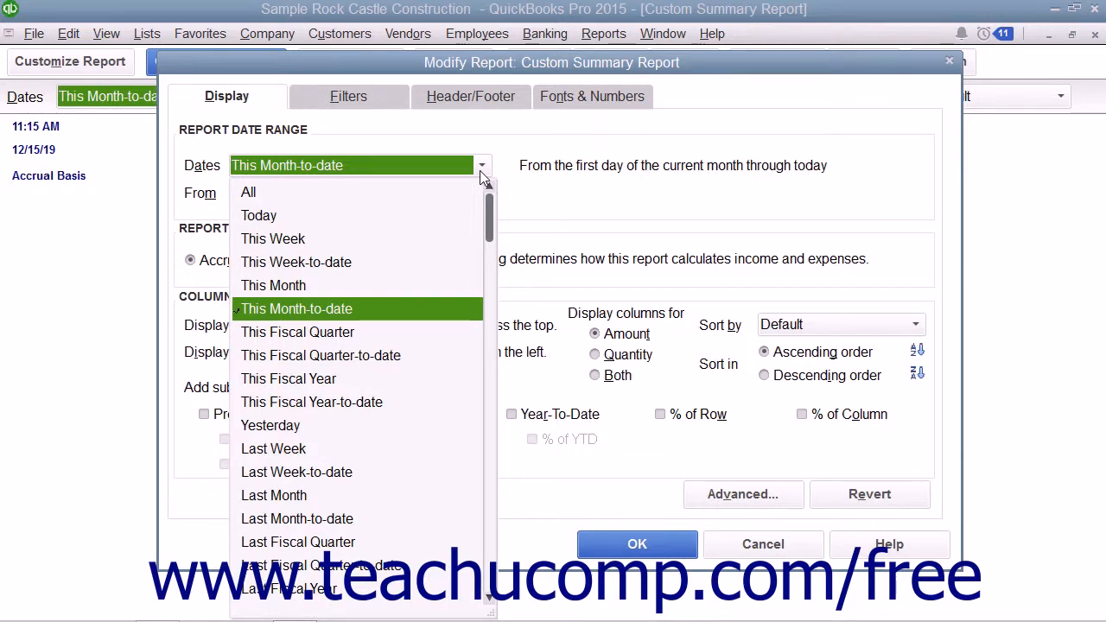
click(508, 176)
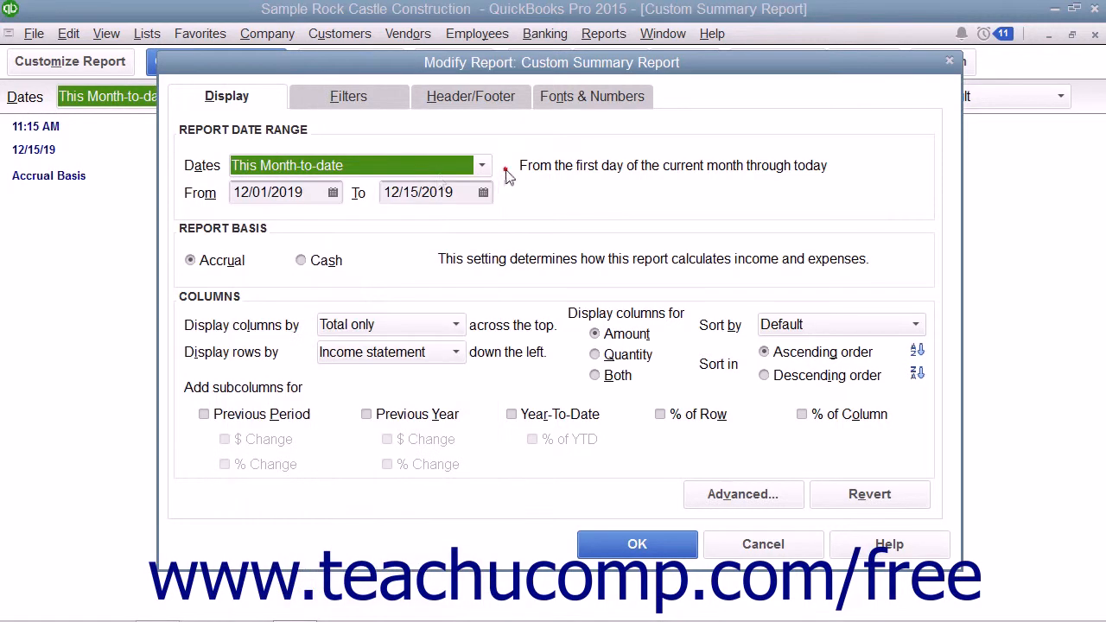
click(334, 193)
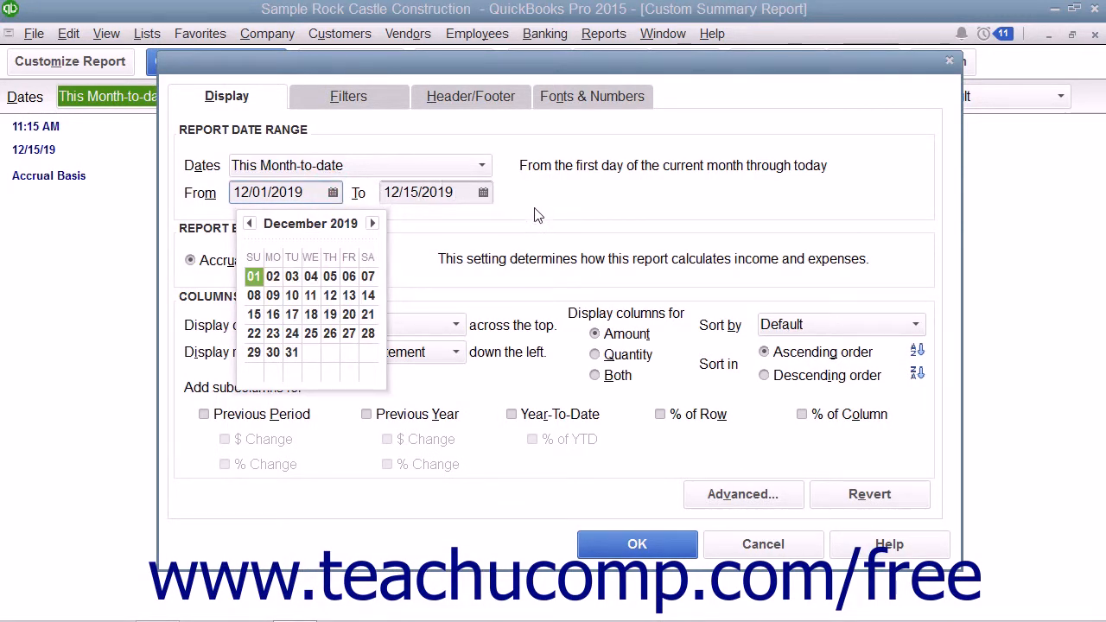
click(484, 194)
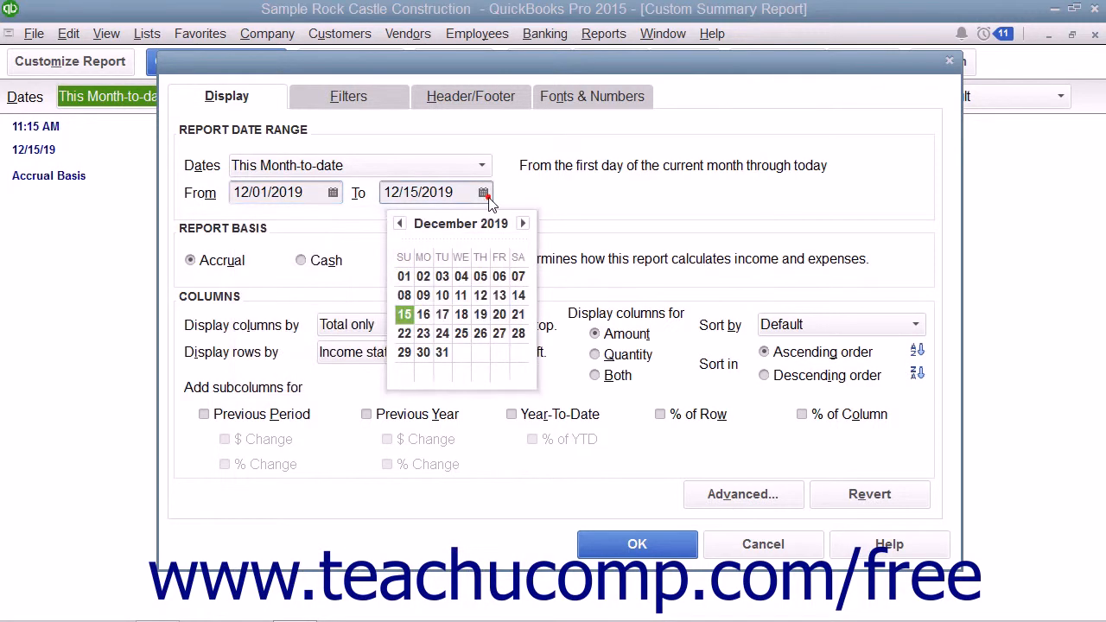
click(519, 205)
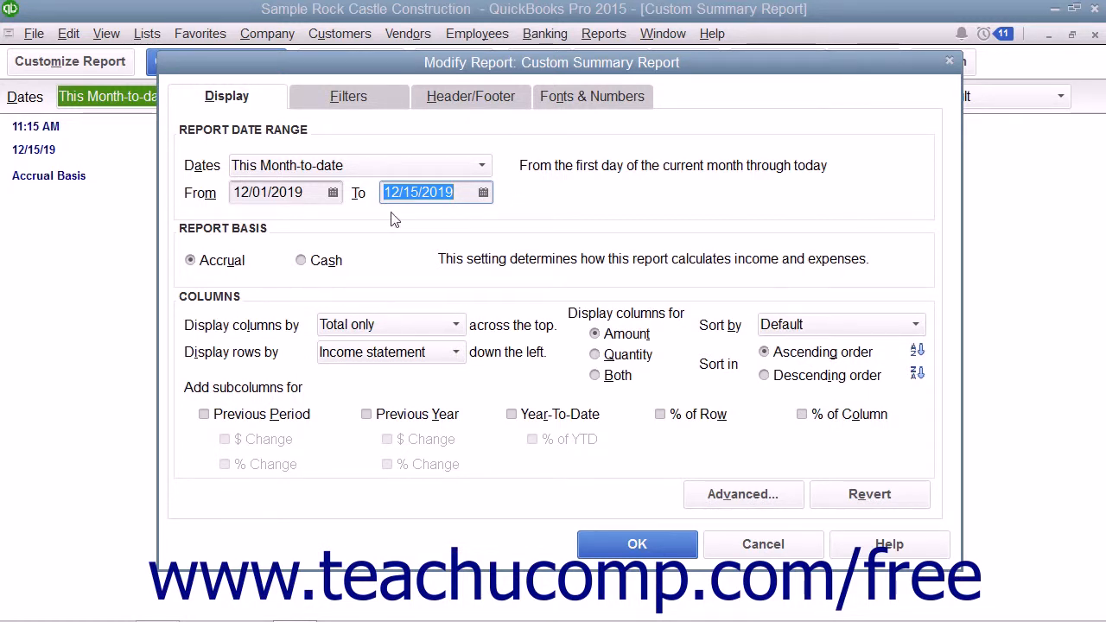
click(191, 268)
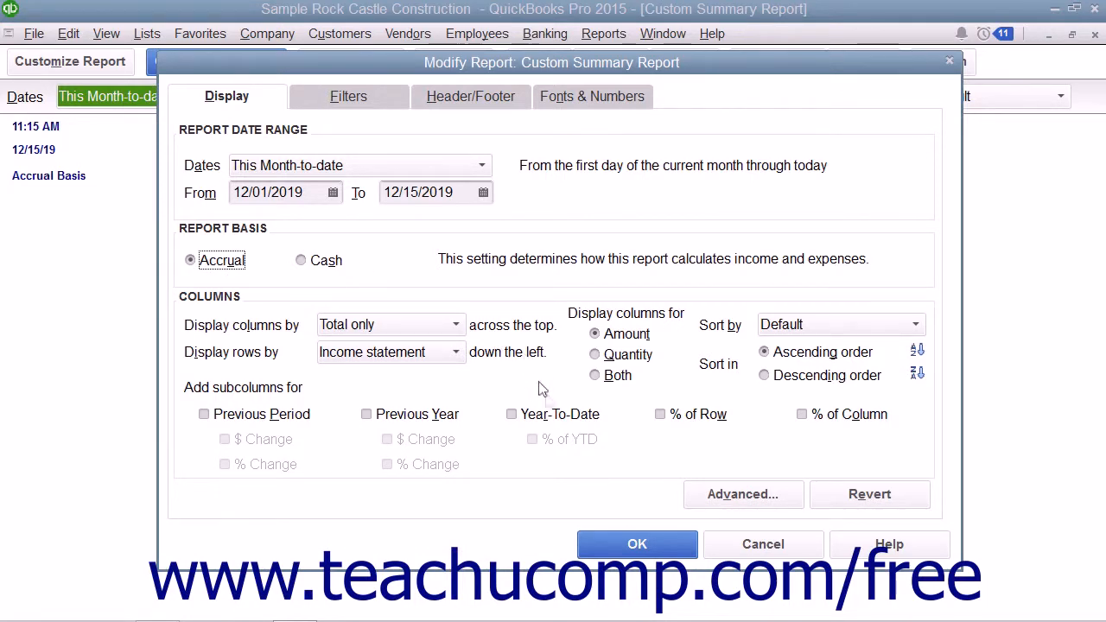
Dismiss the custom summary report's modification settings and switch to the Open Invoices report.
click(759, 548)
click(660, 33)
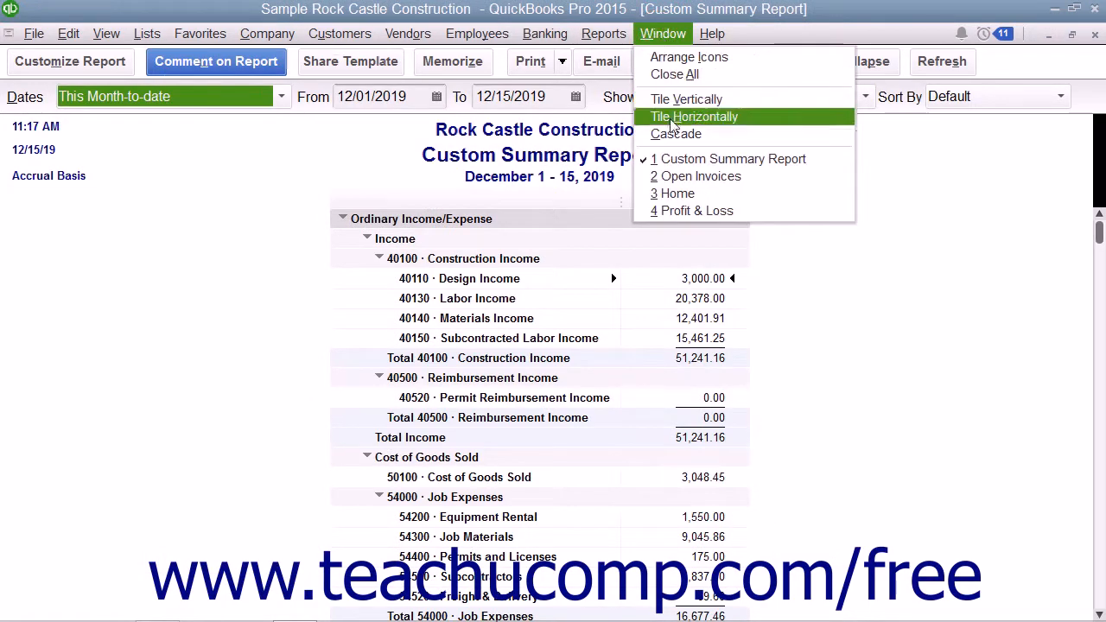
click(640, 172)
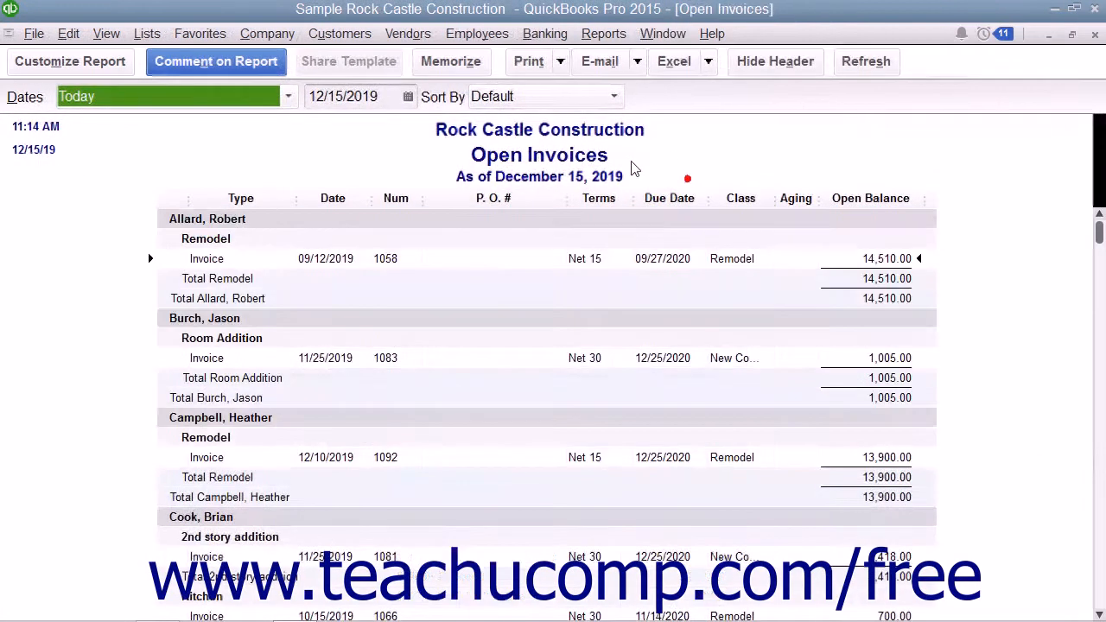
Customize the Open Invoices report's columns by adding Paid and removing Aging.
click(102, 70)
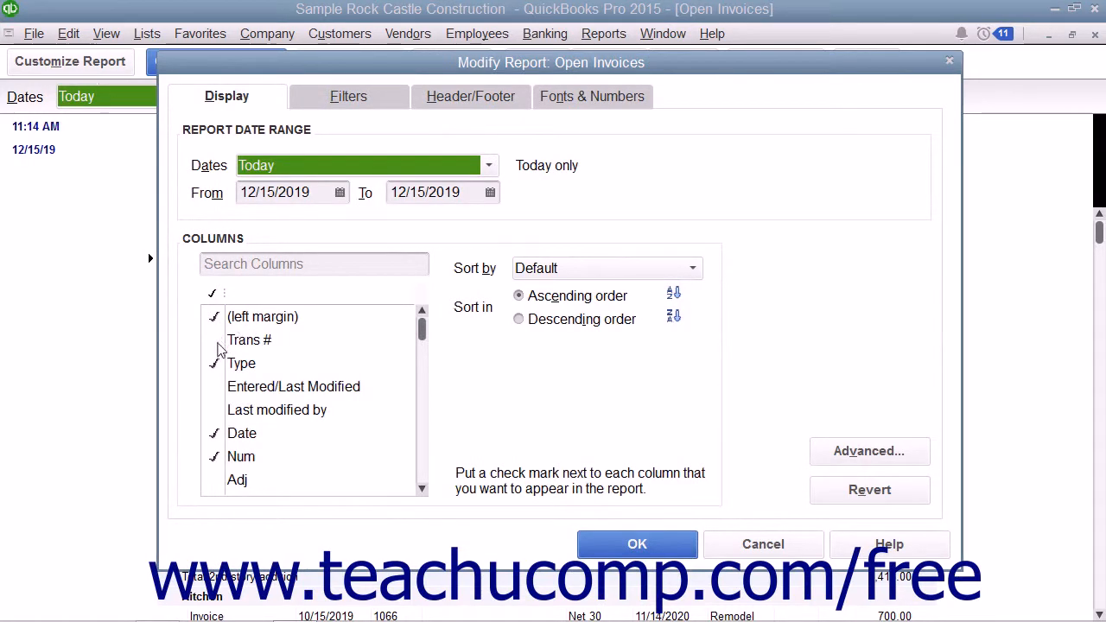
scroll(239, 367, down, 1)
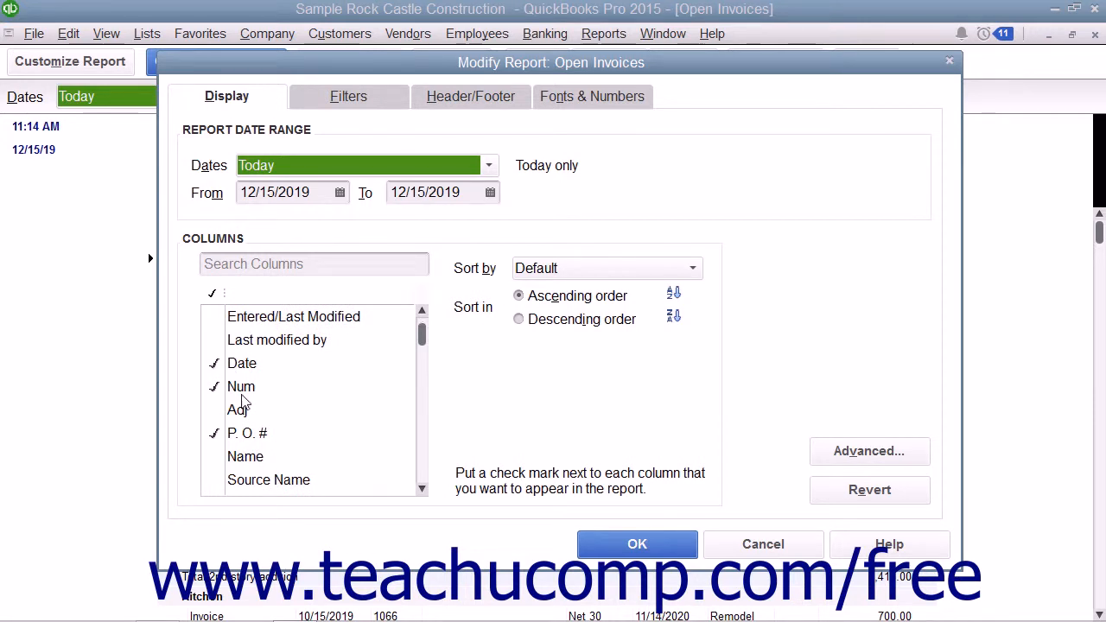
scroll(243, 400, down, 1)
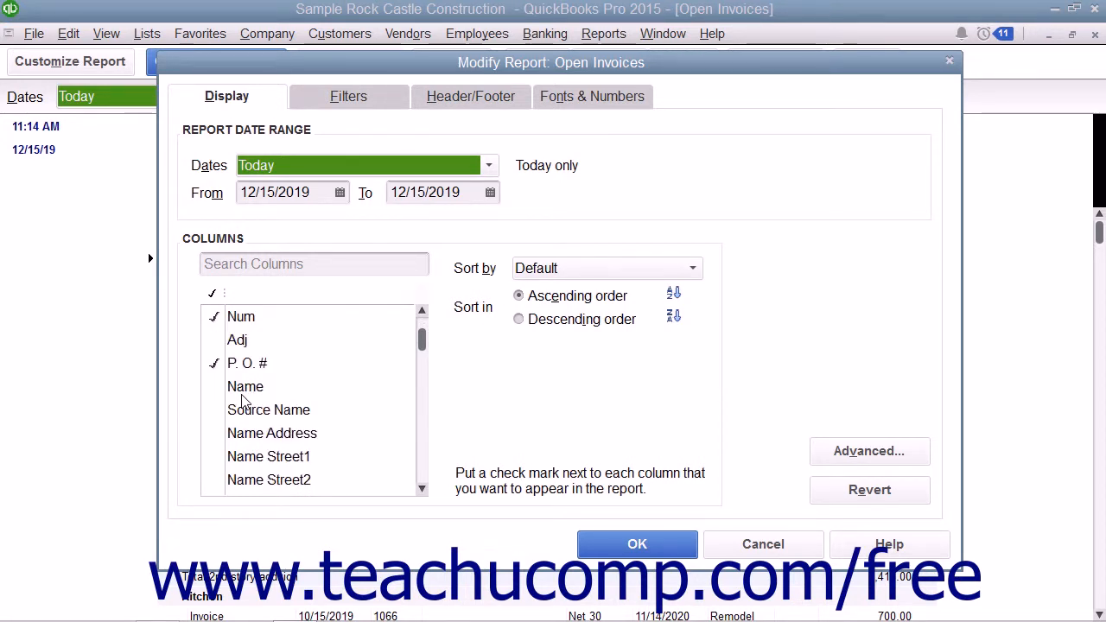
scroll(243, 400, down, 6)
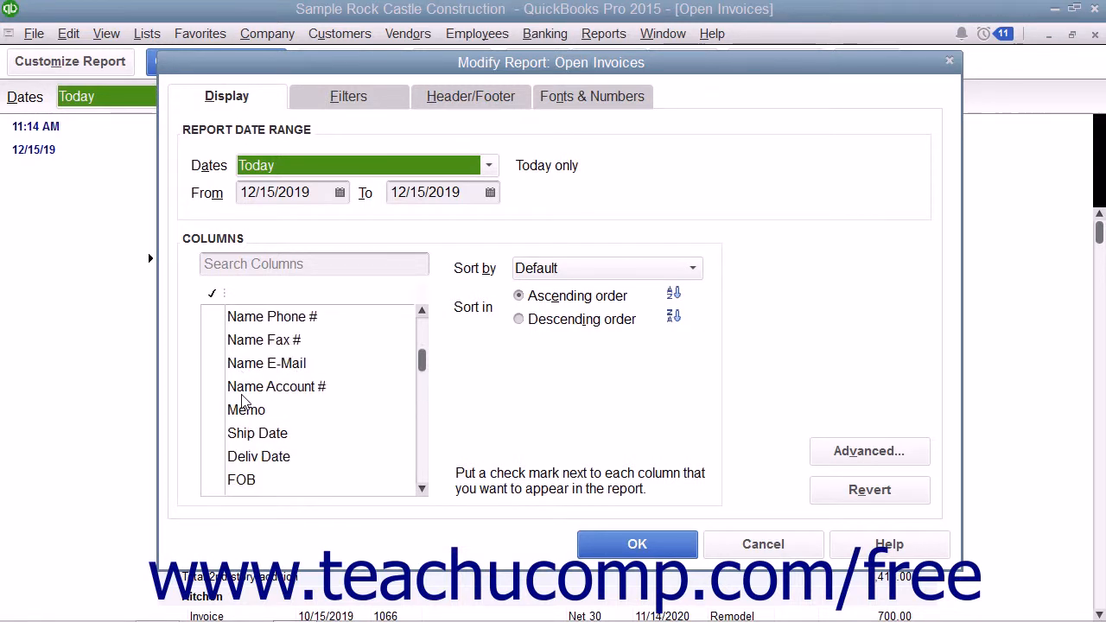
scroll(243, 400, down, 1)
scroll(243, 400, down, 1)
scroll(243, 400, down, 5)
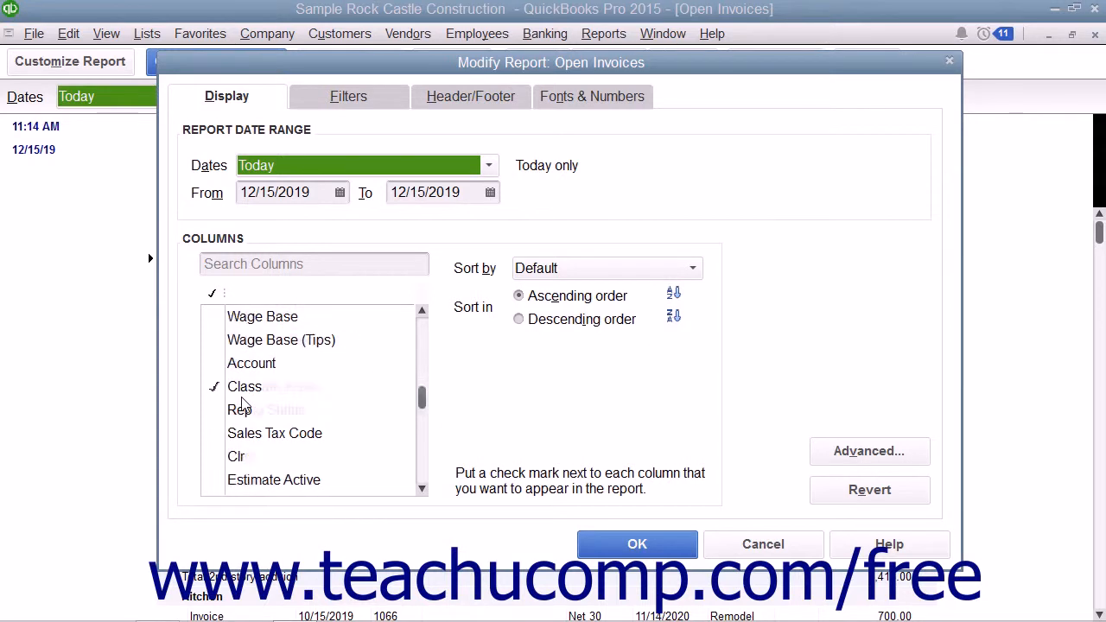
scroll(243, 400, down, 1)
click(211, 412)
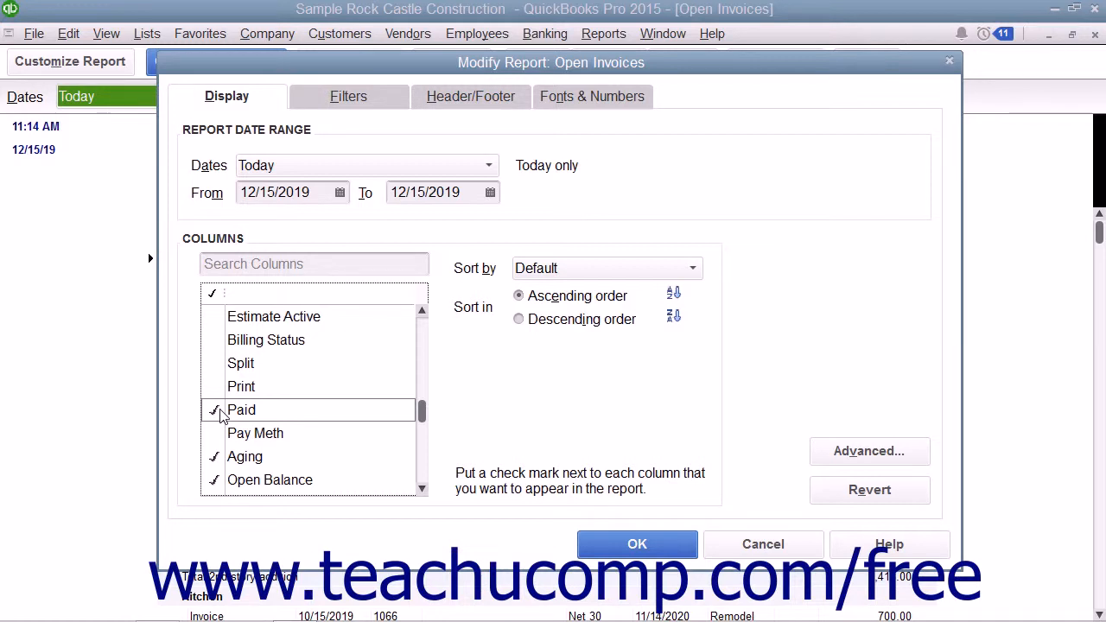
scroll(222, 415, down, 1)
click(216, 389)
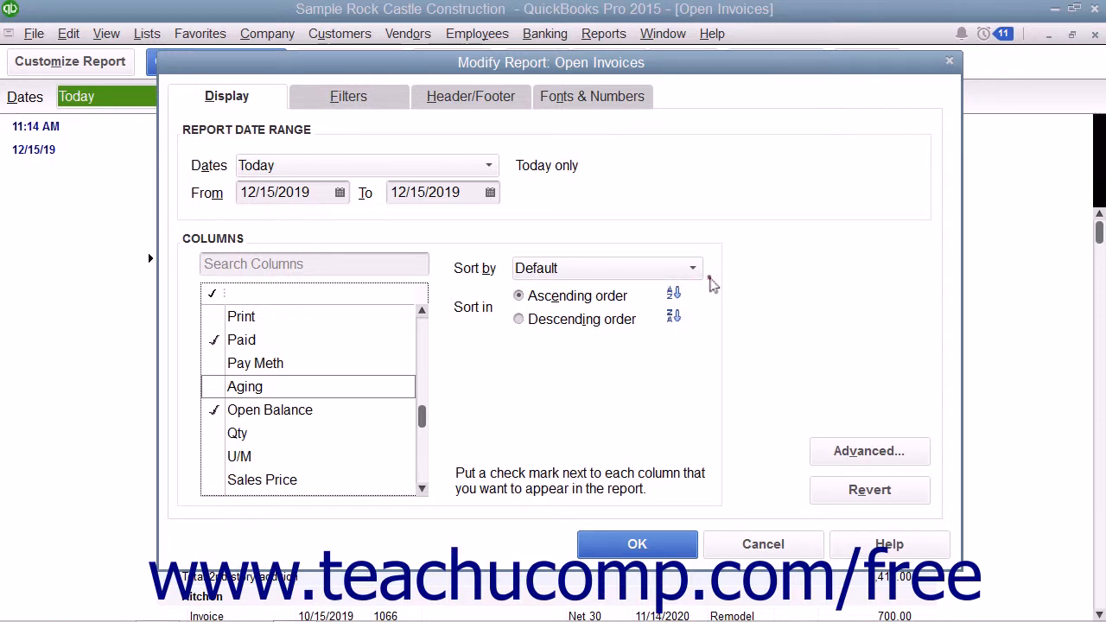
Review the fields available for sorting the Open Invoices report, keeping the Default sort in ascending order.
click(697, 275)
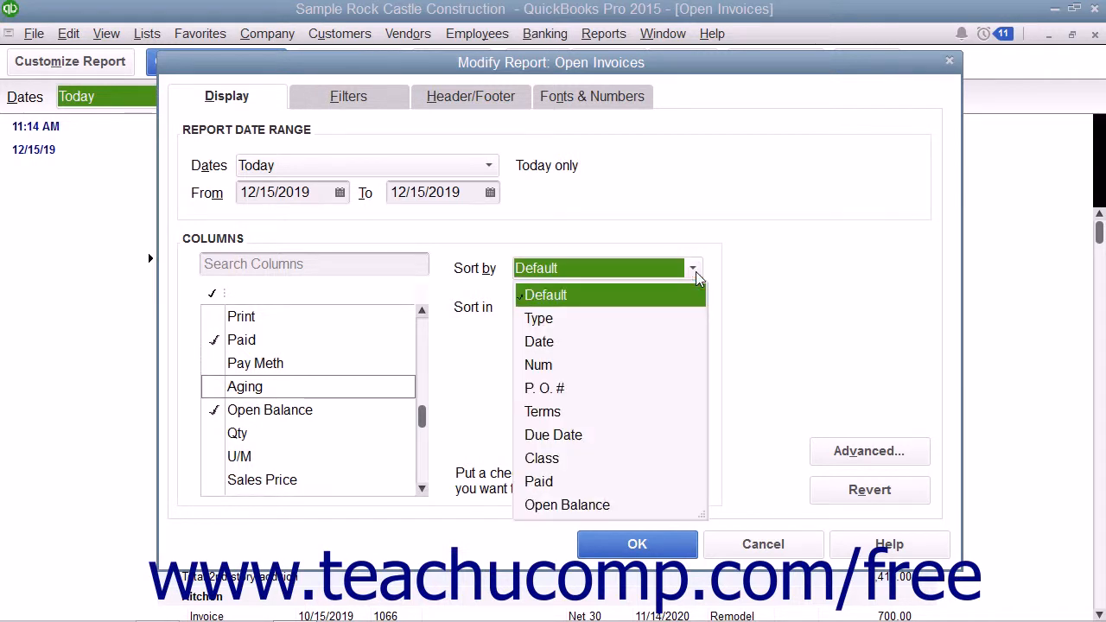
click(697, 274)
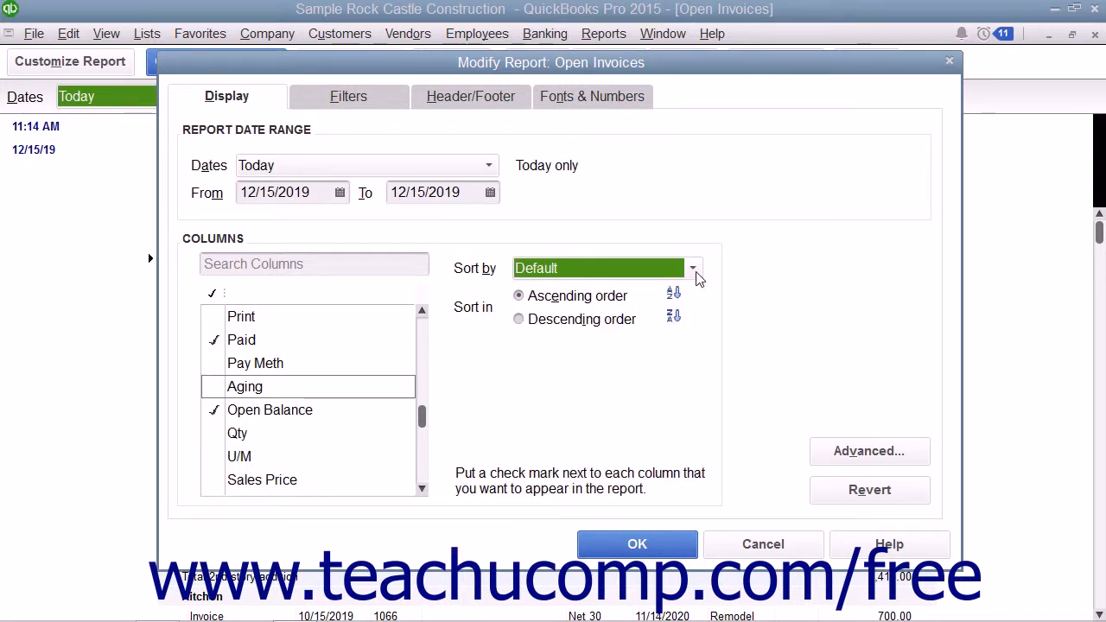
click(531, 300)
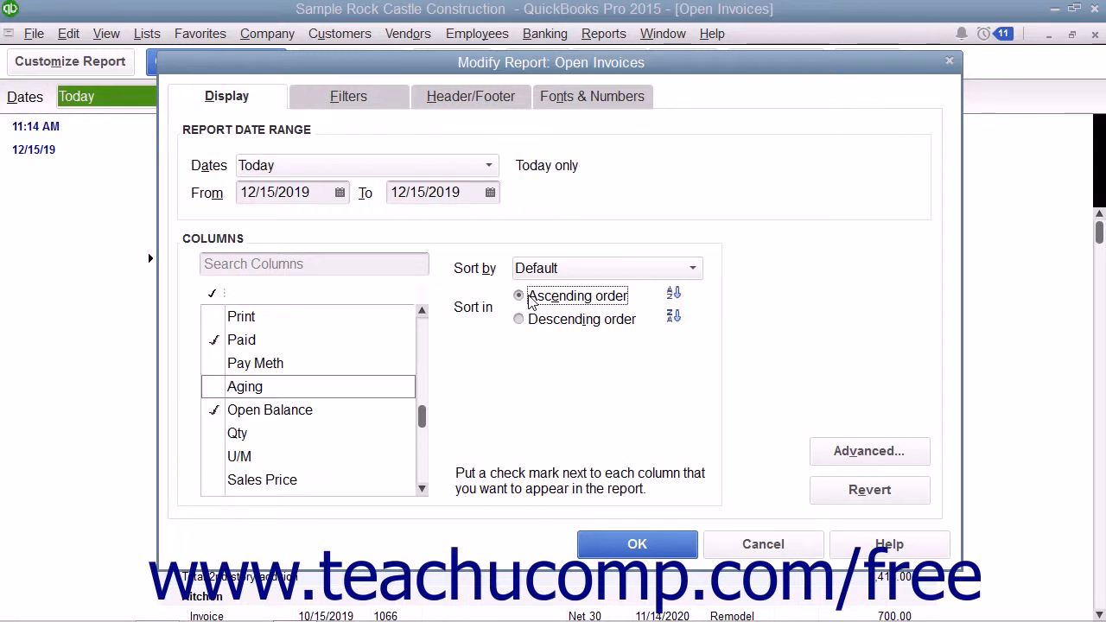
Review the Open Invoices report's advanced options for which items to include and how open balance and aging are calculated.
click(824, 461)
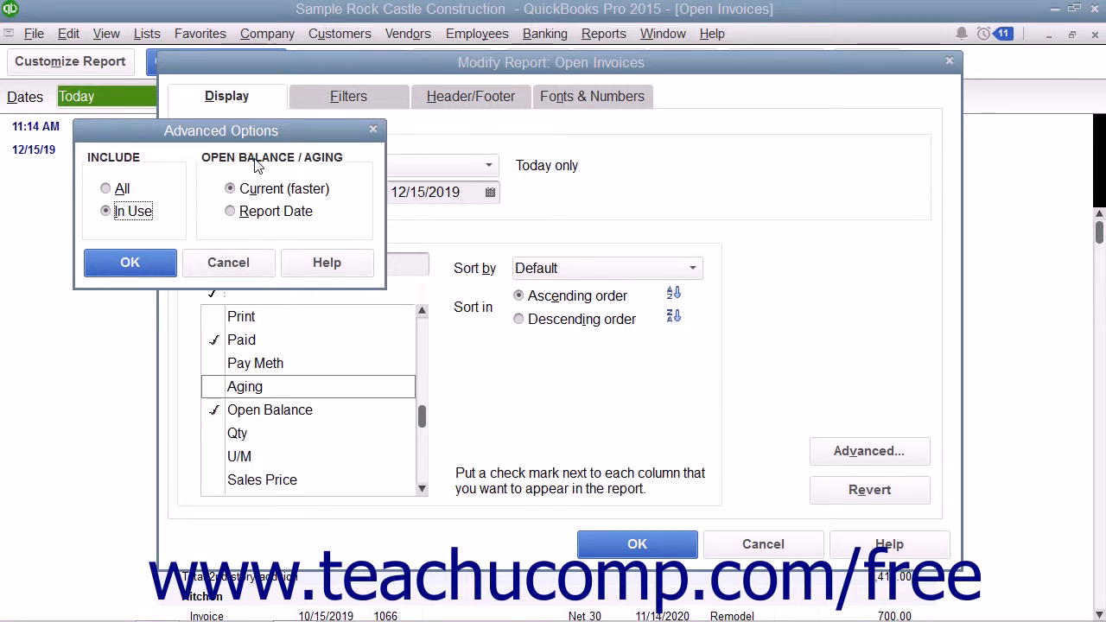
click(130, 159)
click(231, 189)
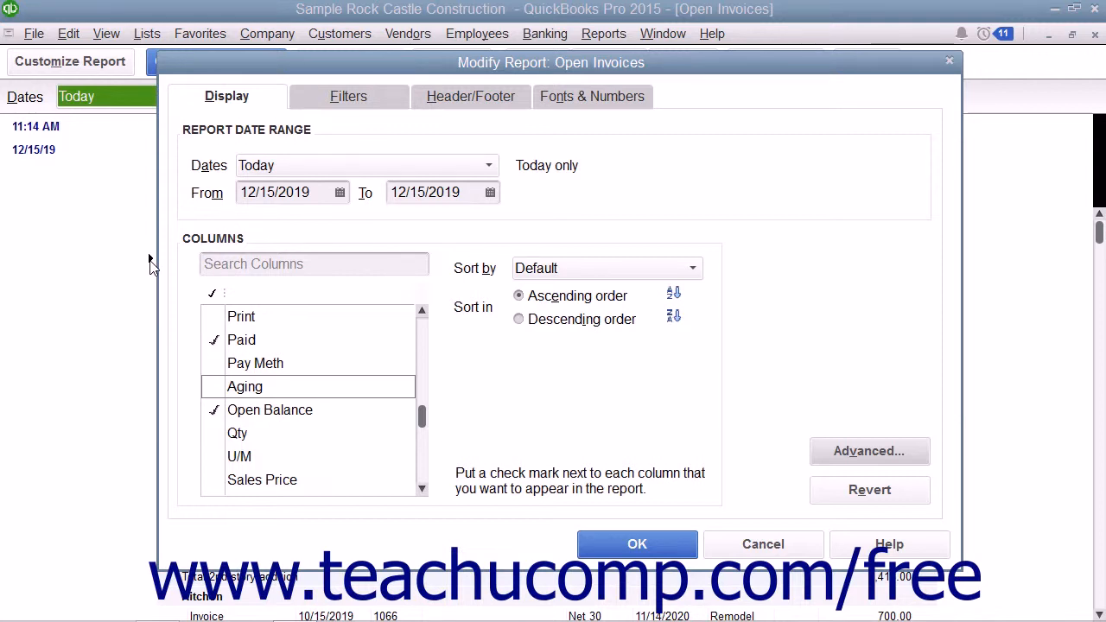
Dismiss the Open Invoices modification settings and open the modification settings of the Custom Summary Report.
click(950, 60)
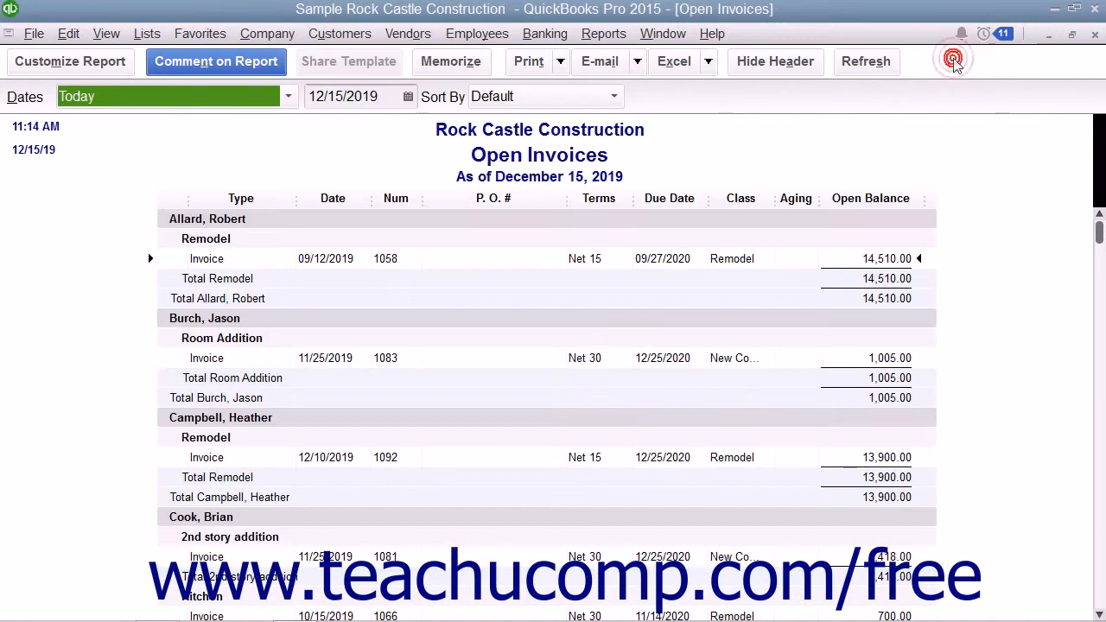
click(663, 33)
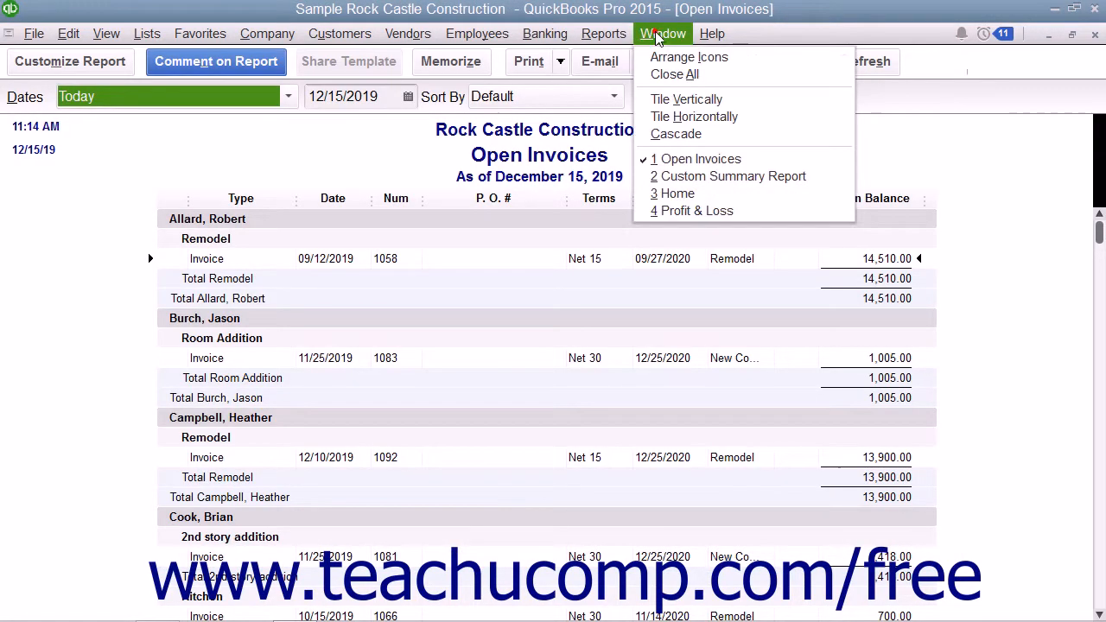
click(674, 176)
click(126, 65)
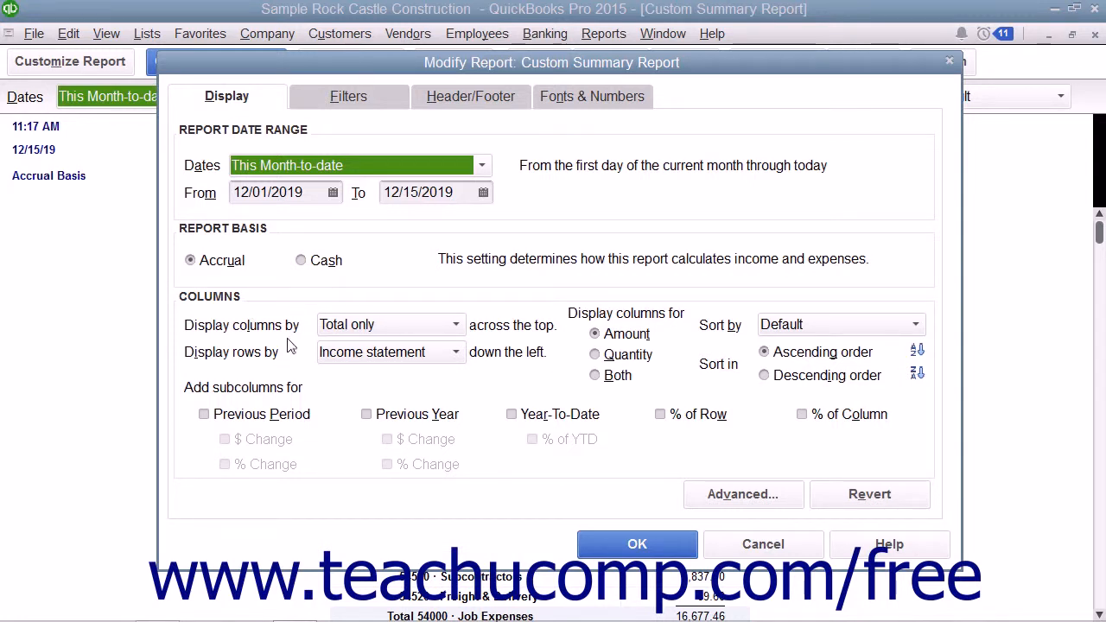
Review the custom summary report's column, row and sort choices, selecting Amount for the columns and ascending order for the sort.
click(454, 327)
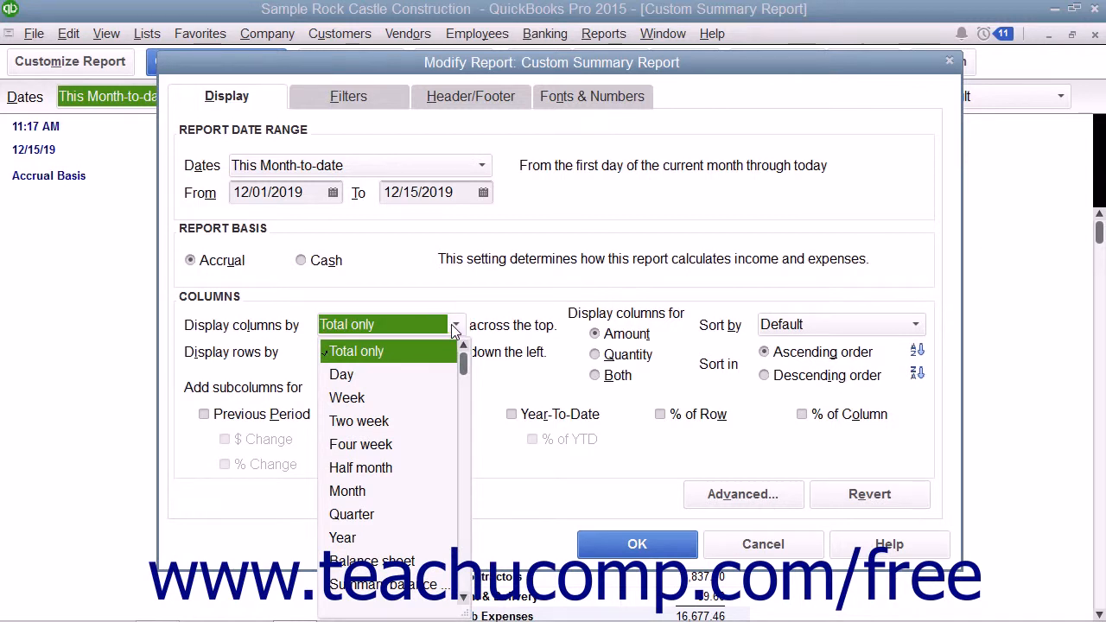
click(454, 327)
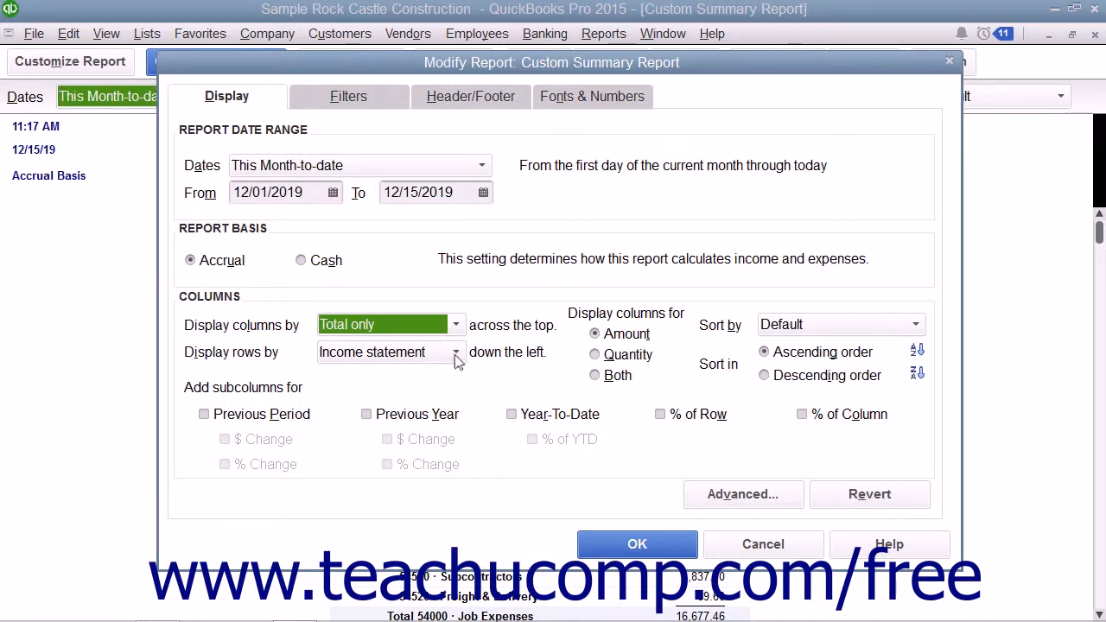
click(457, 360)
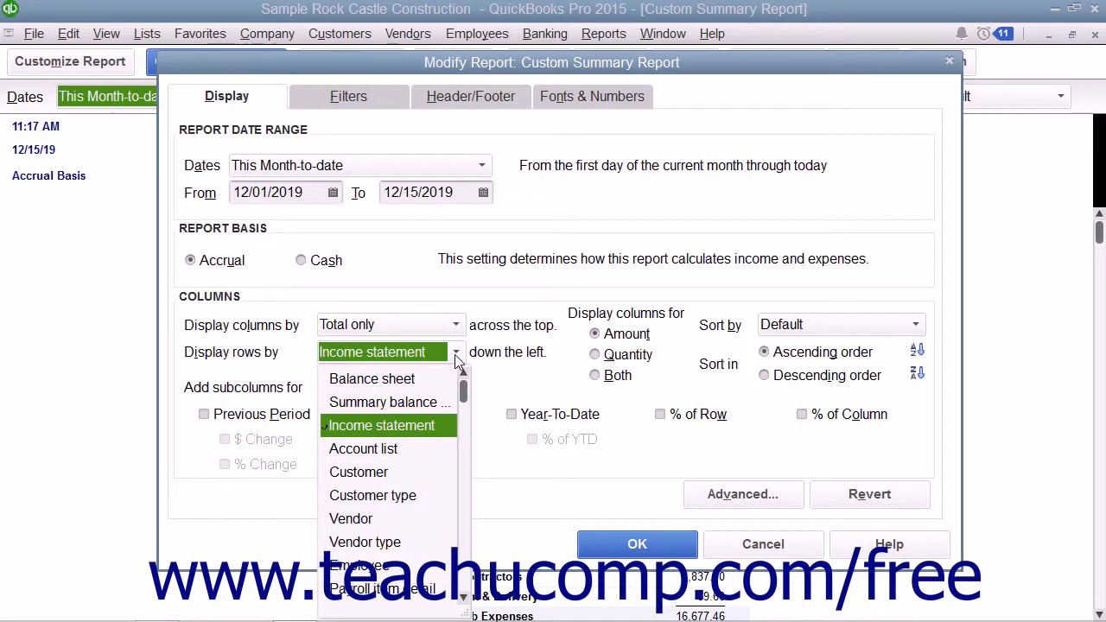
click(457, 359)
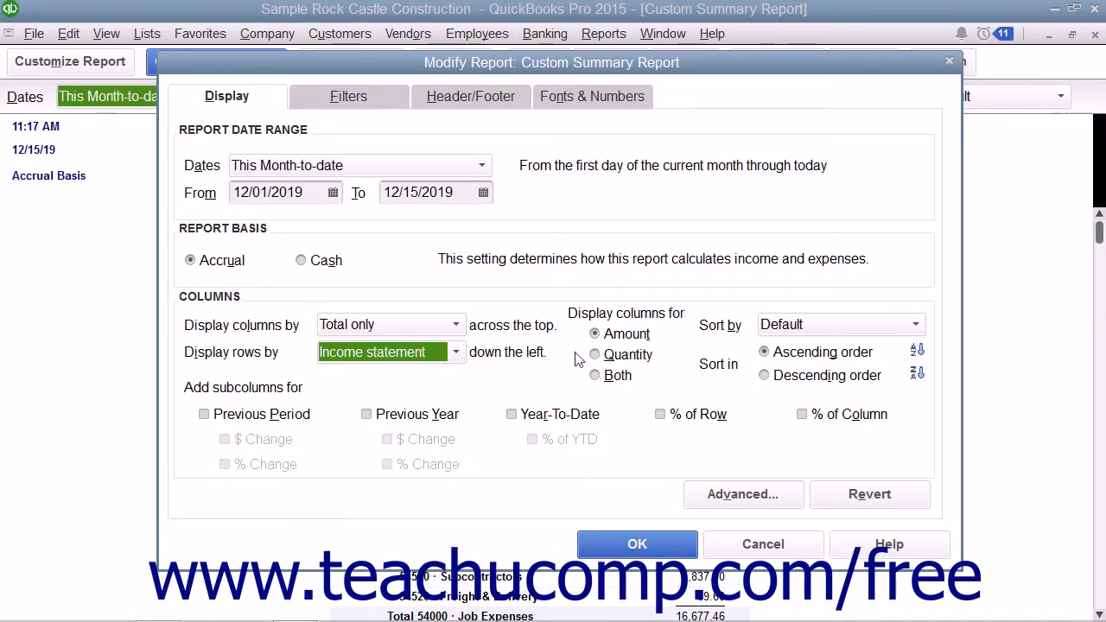
click(595, 335)
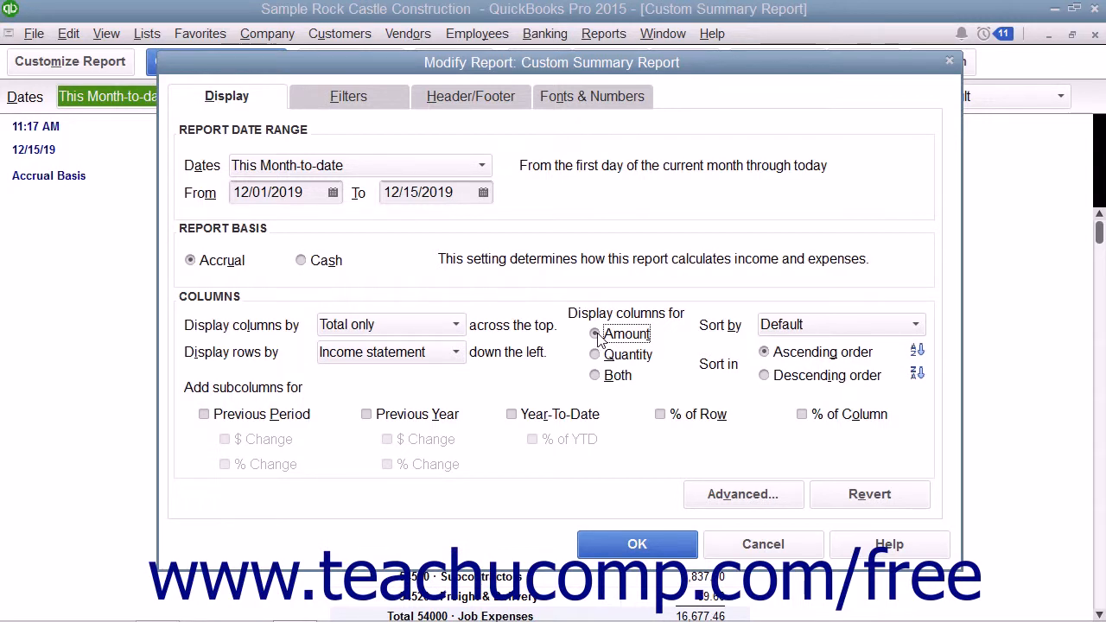
click(916, 325)
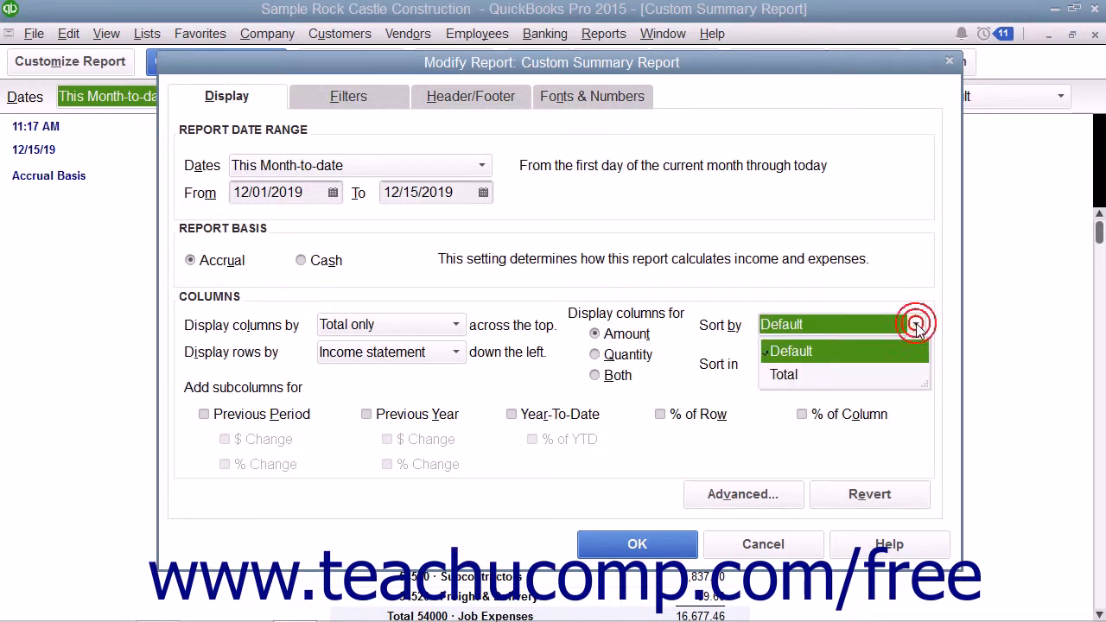
click(917, 325)
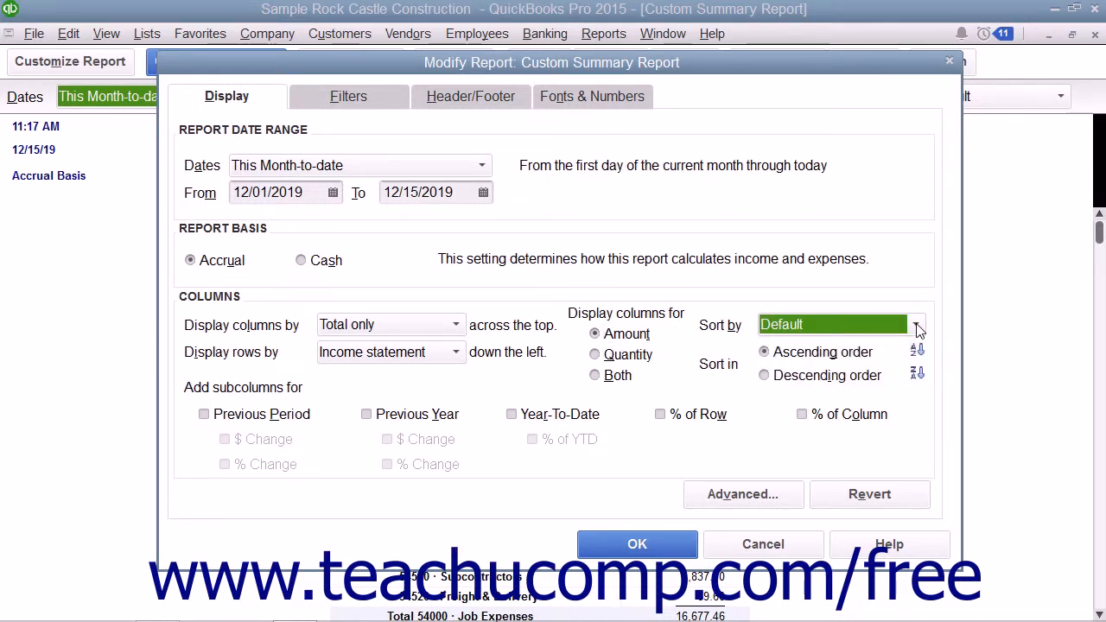
click(769, 354)
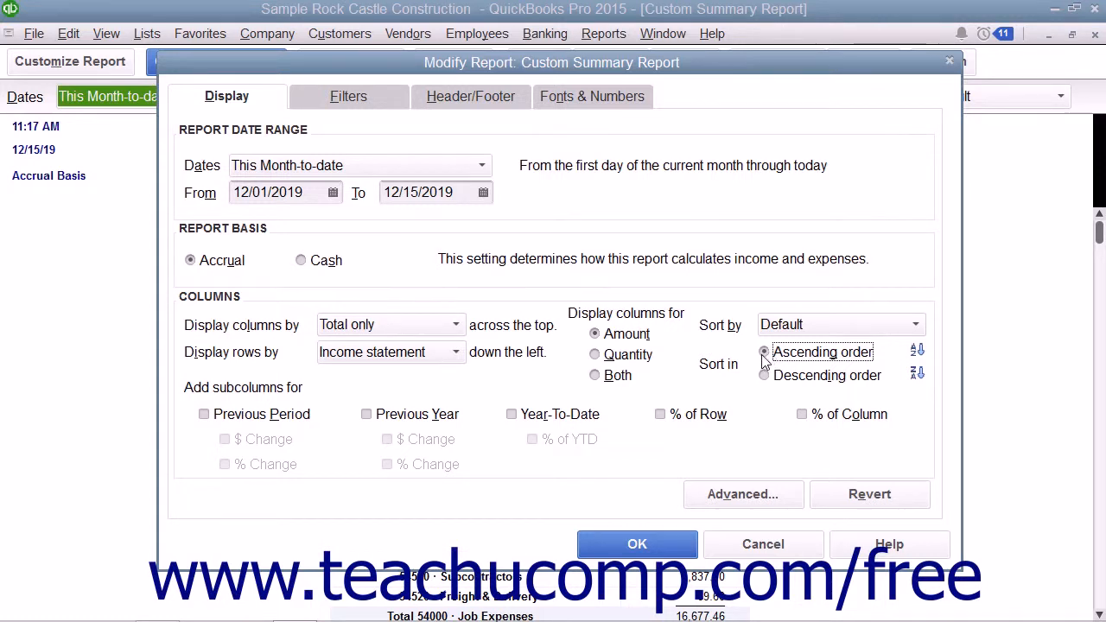
Add Previous Period and Previous Year subcolumns to the custom summary report, each with $ Change and % Change.
click(203, 415)
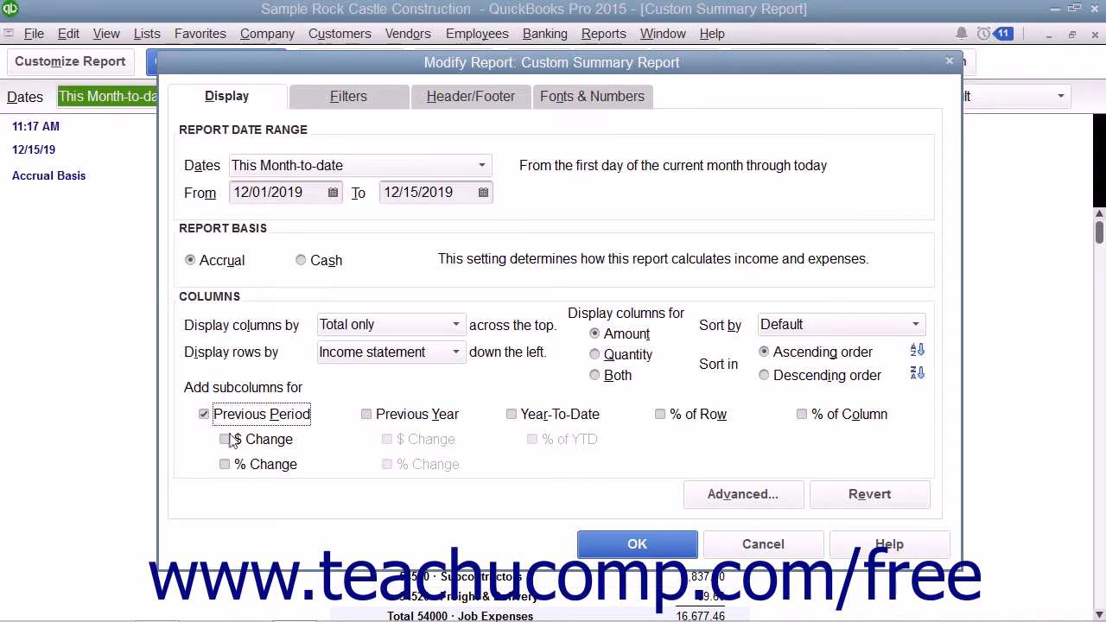
click(365, 417)
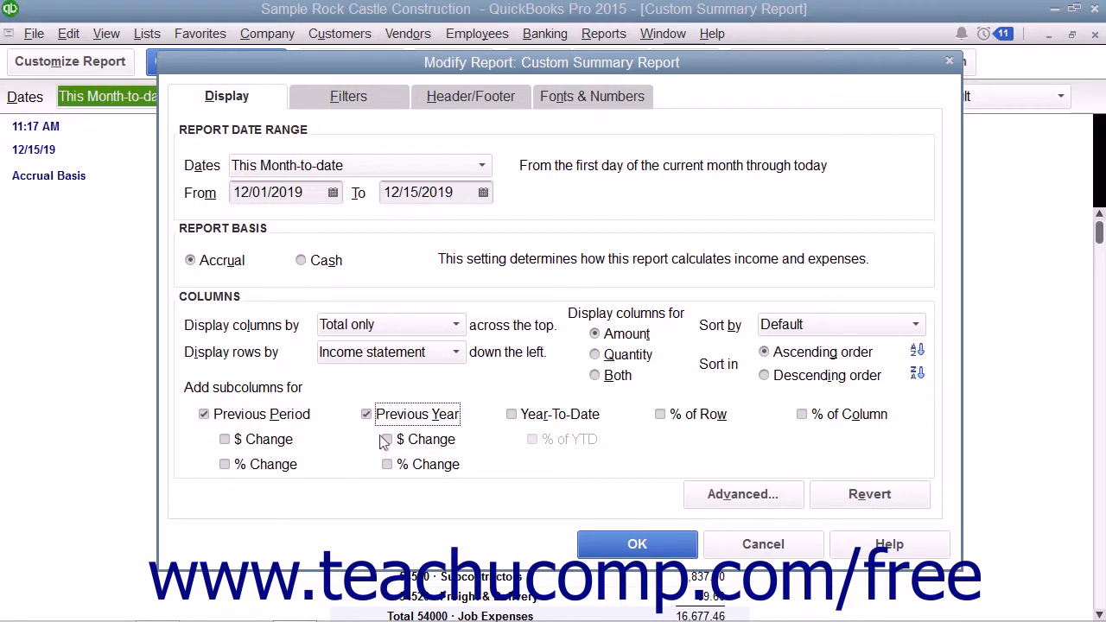
click(386, 441)
click(387, 464)
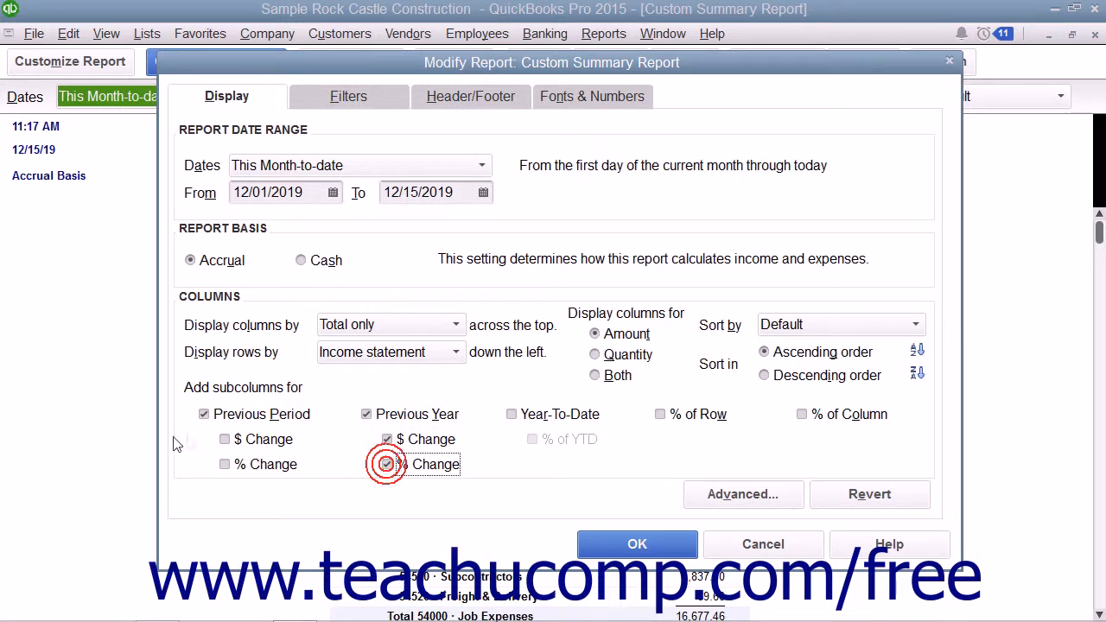
click(225, 440)
click(226, 464)
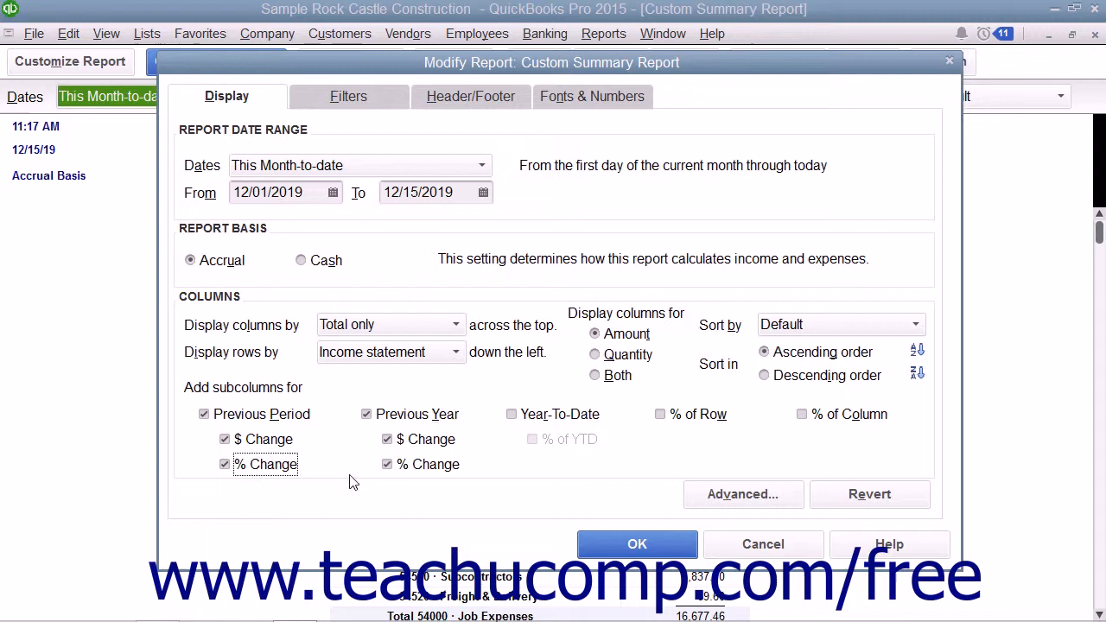
Review the custom summary report's advanced options for rows, columns and reporting calendar, and discard the report's modifications.
click(730, 500)
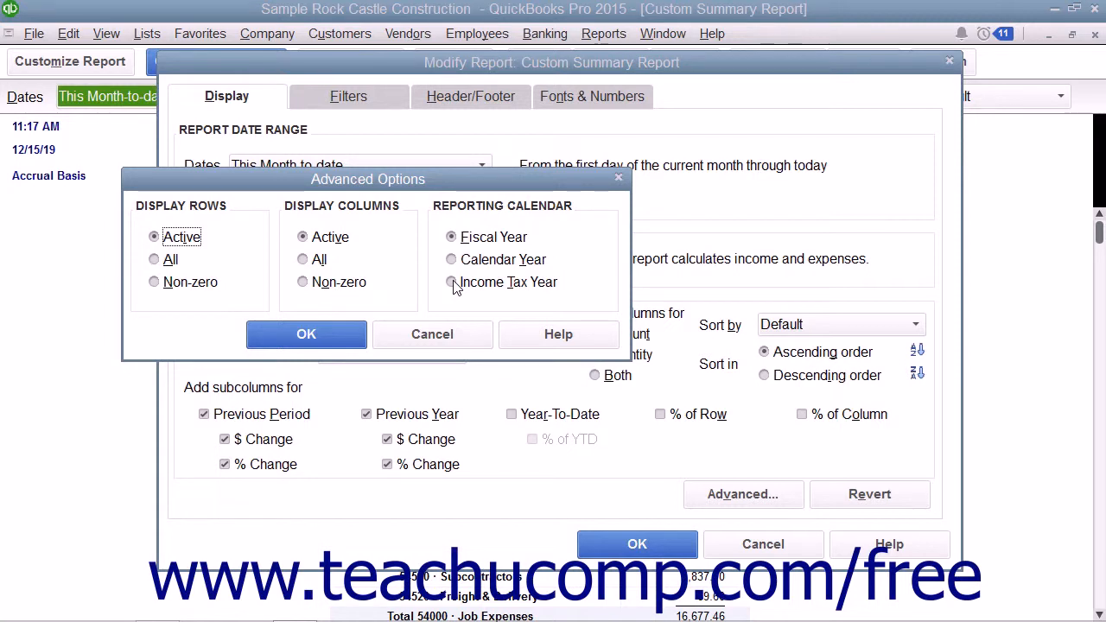
click(339, 337)
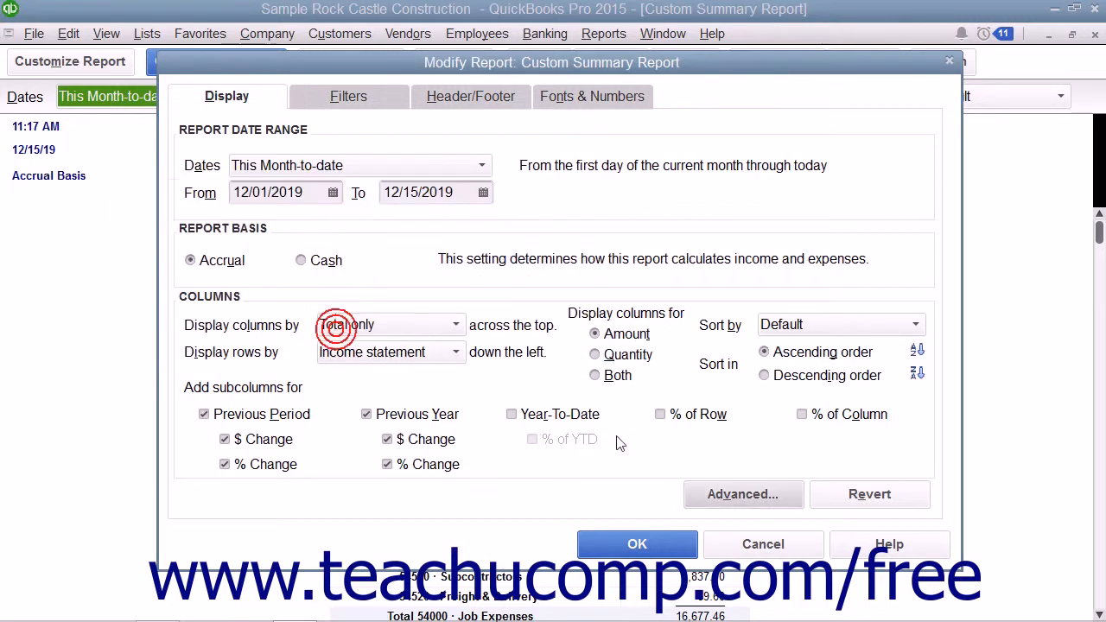
click(765, 544)
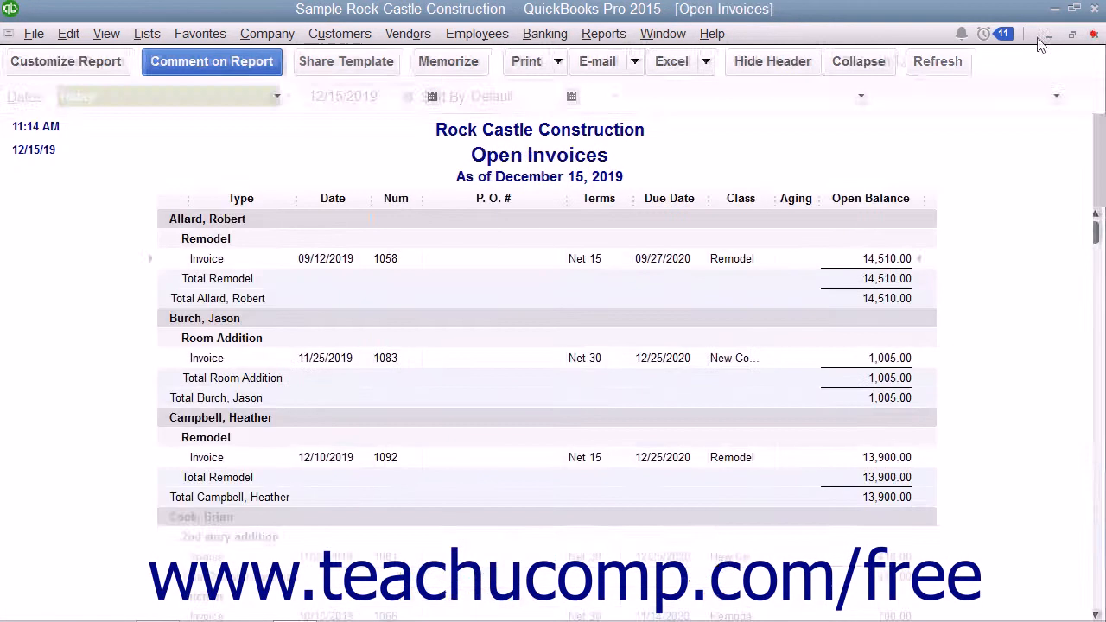
In the Open Invoices report's filter settings, look at the Account filter and set the Paid Status filter to Closed.
click(99, 69)
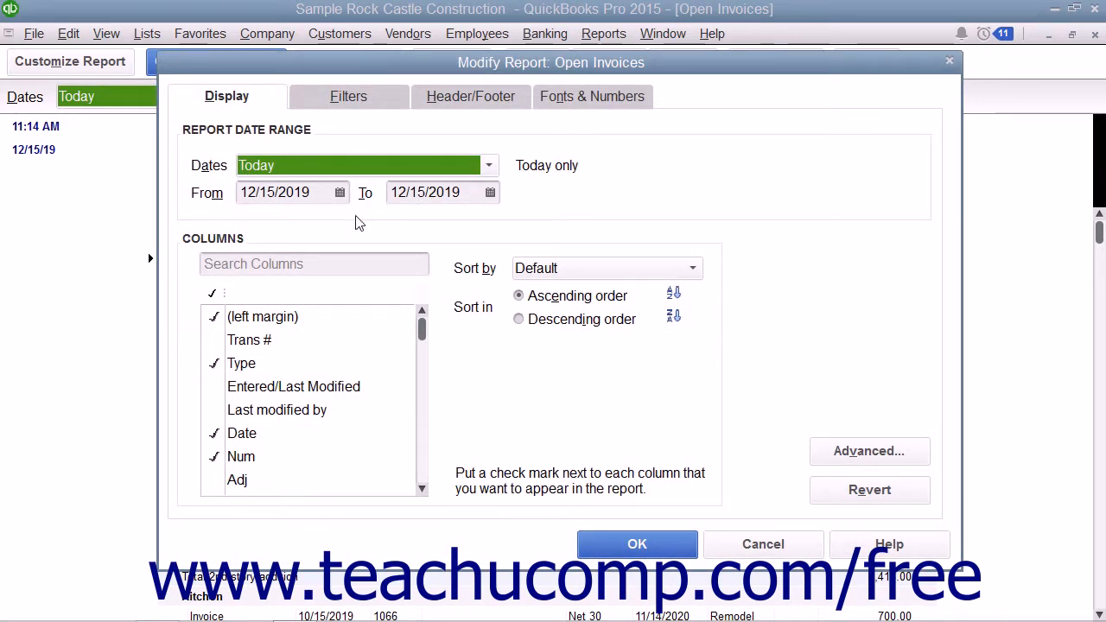
click(348, 102)
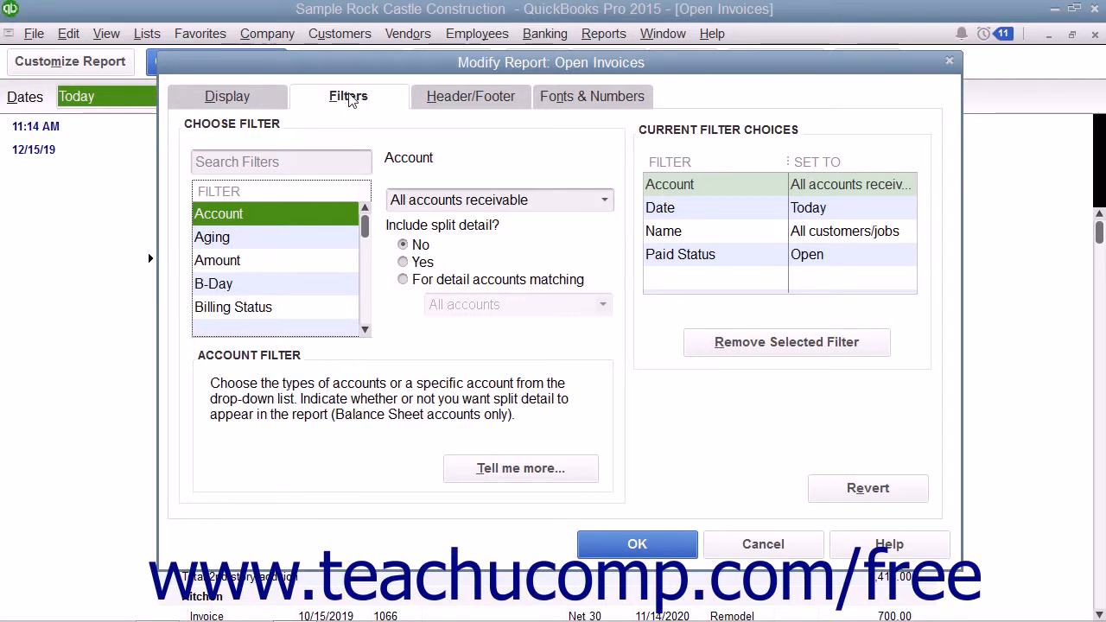
click(672, 186)
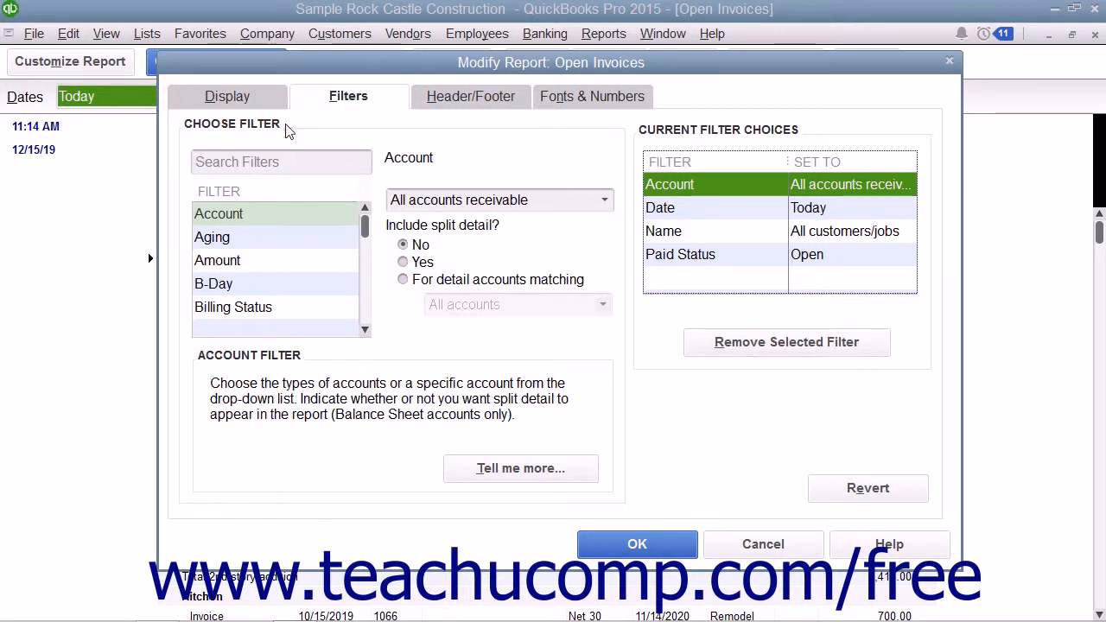
click(696, 256)
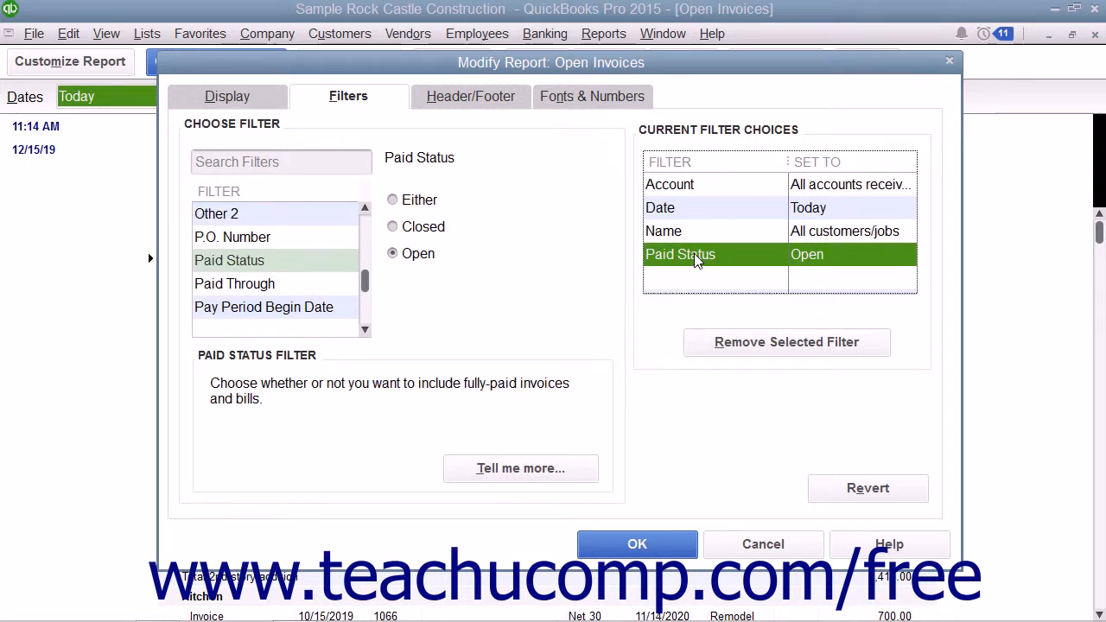
click(395, 229)
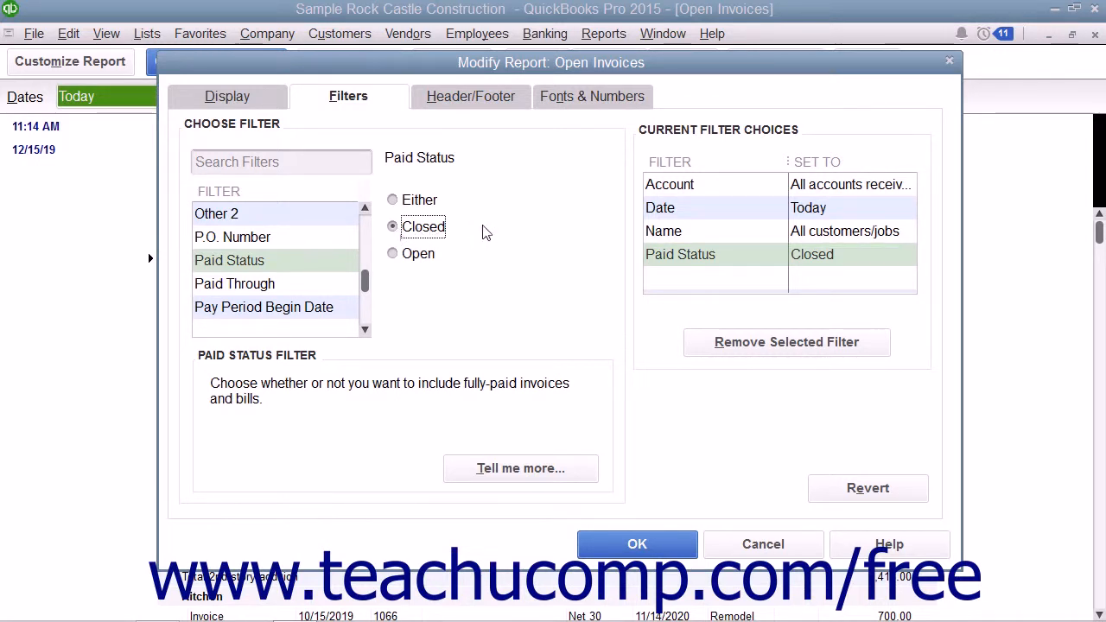
Review the settings of the Account, Date and Paid Status filters applied to the Open Invoices report.
click(678, 192)
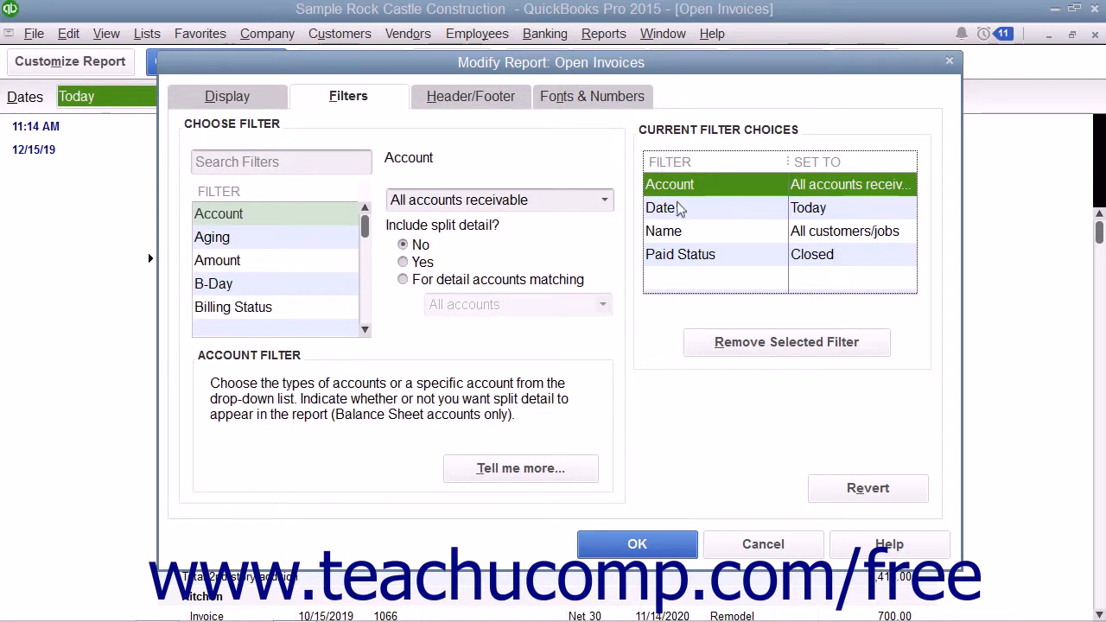
click(679, 211)
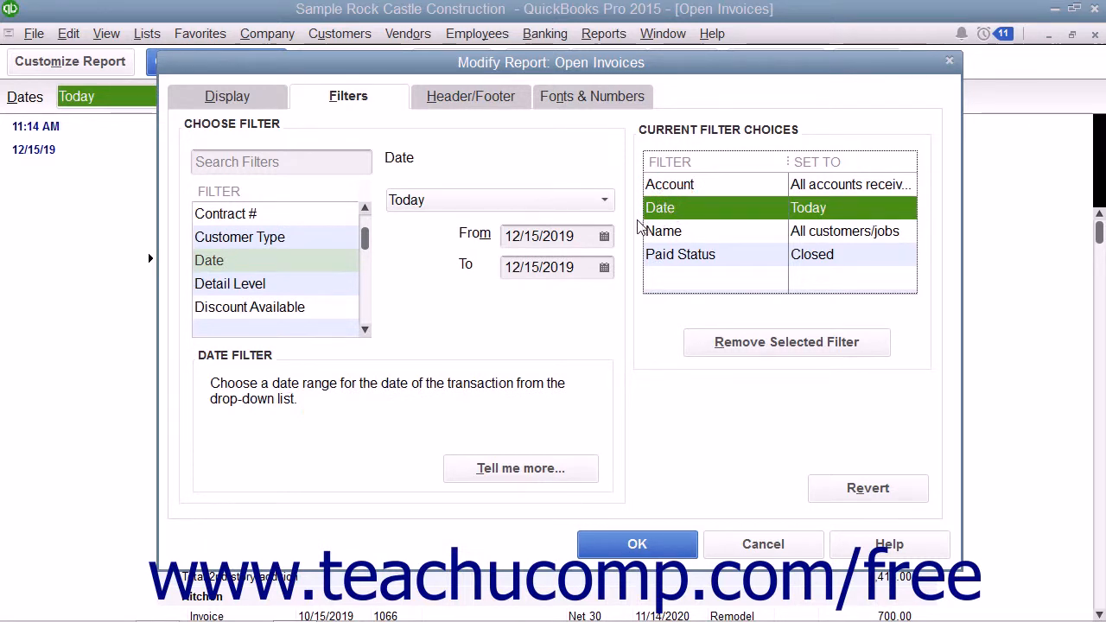
click(677, 259)
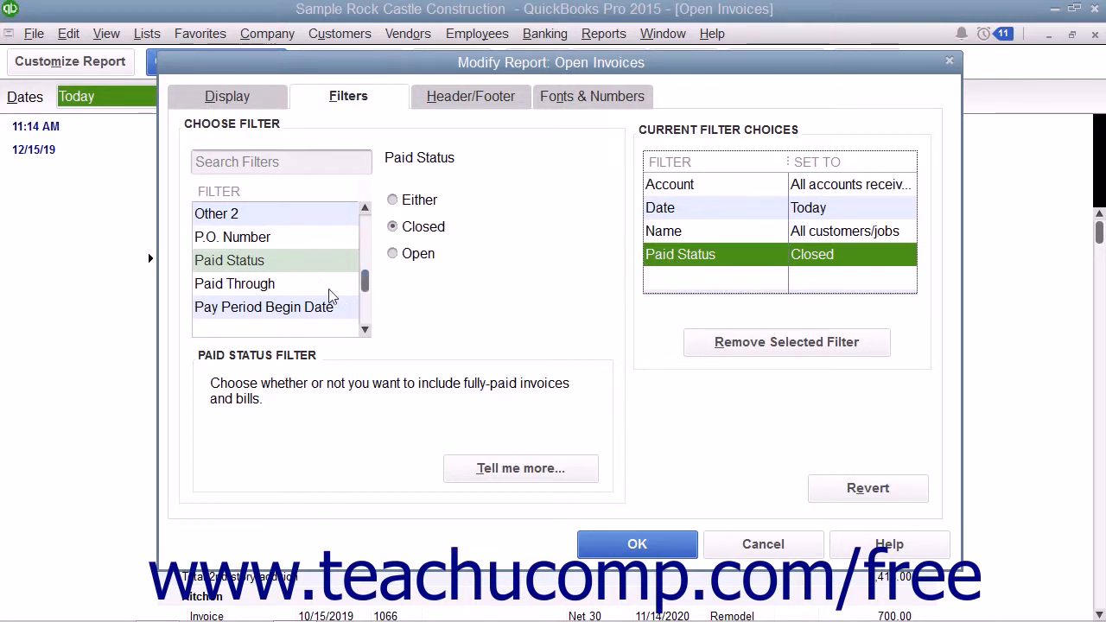
Add a Paid Through filter to the Open Invoices report and set it to This Fiscal Year.
click(239, 289)
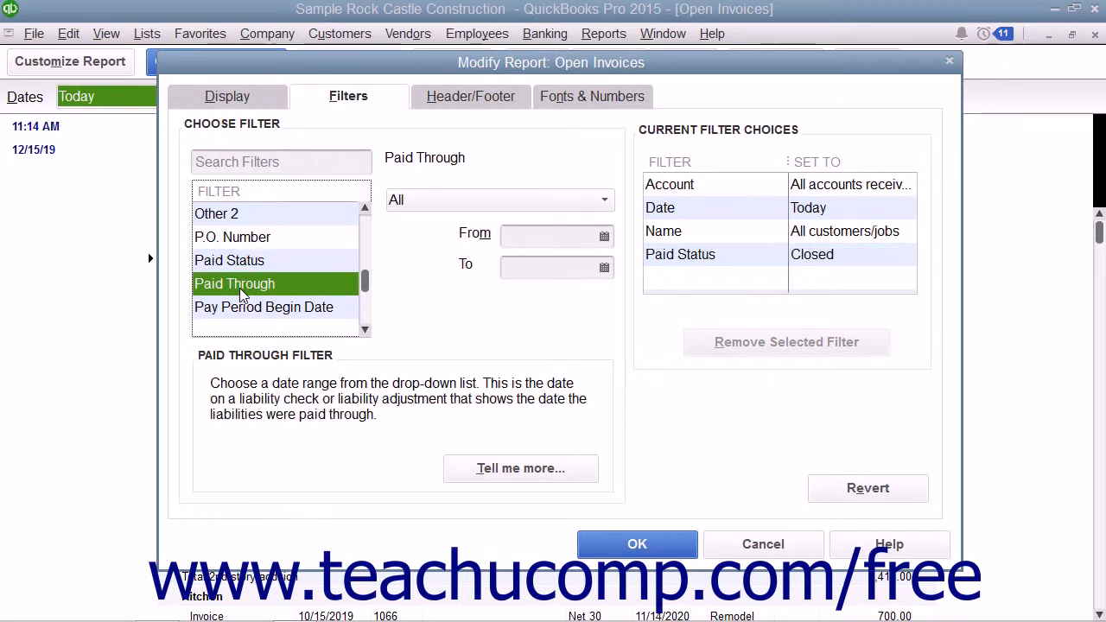
click(564, 202)
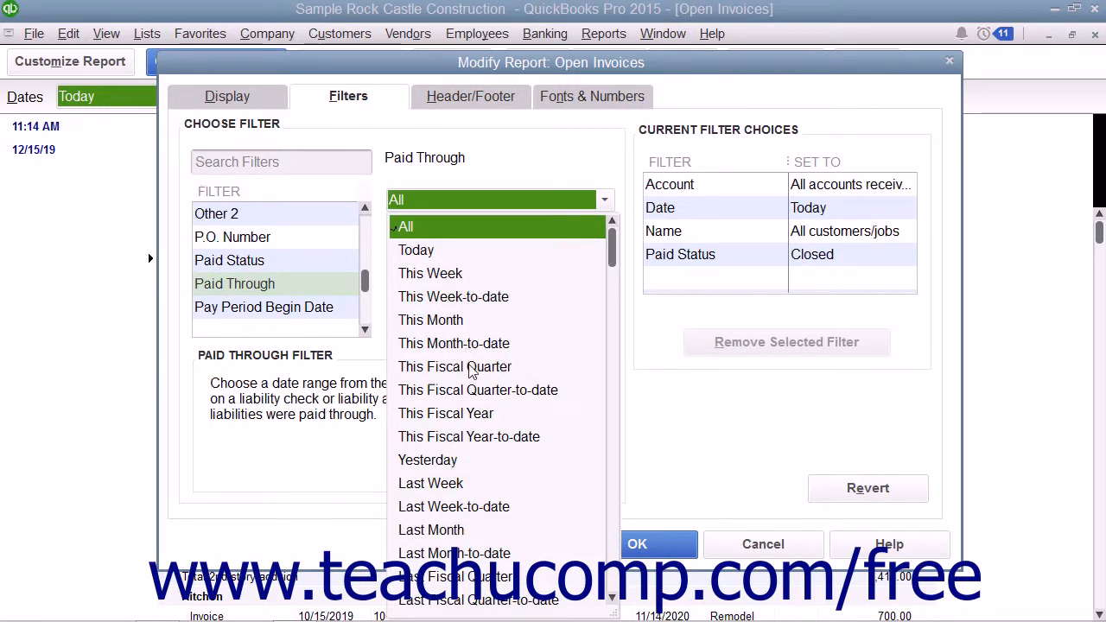
click(469, 412)
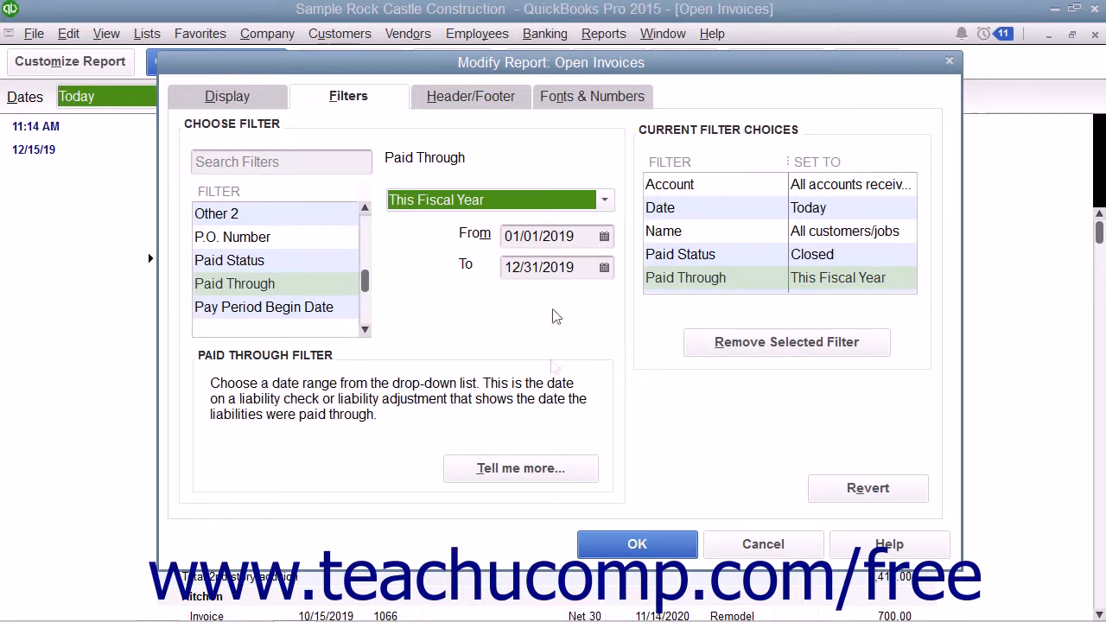
Consult the help article about the Paid Through filter and close the help windows.
click(552, 474)
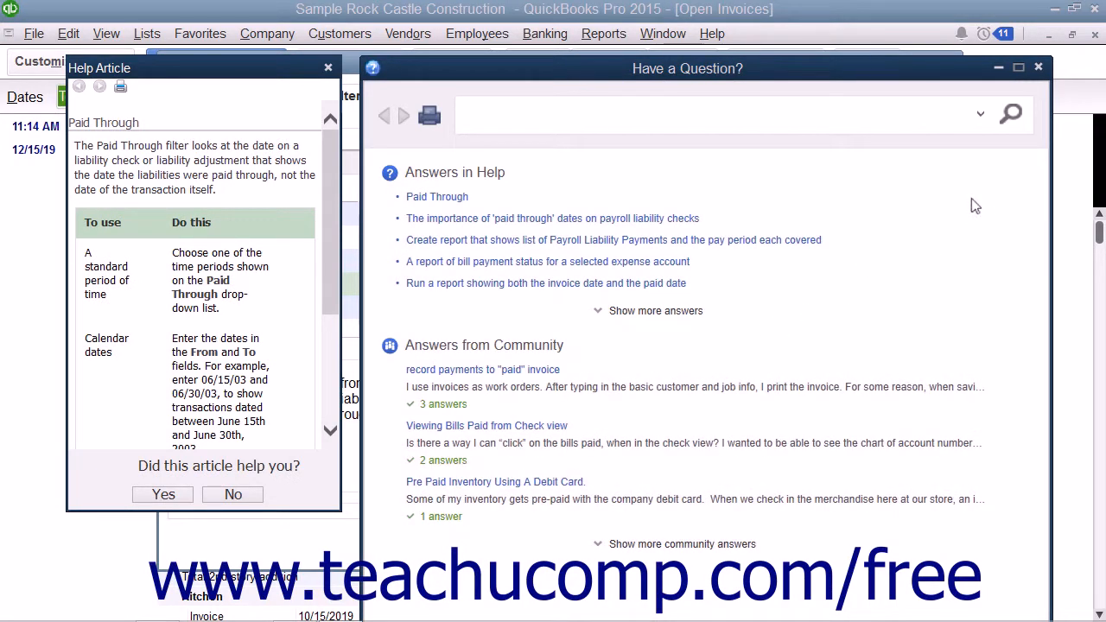
click(327, 67)
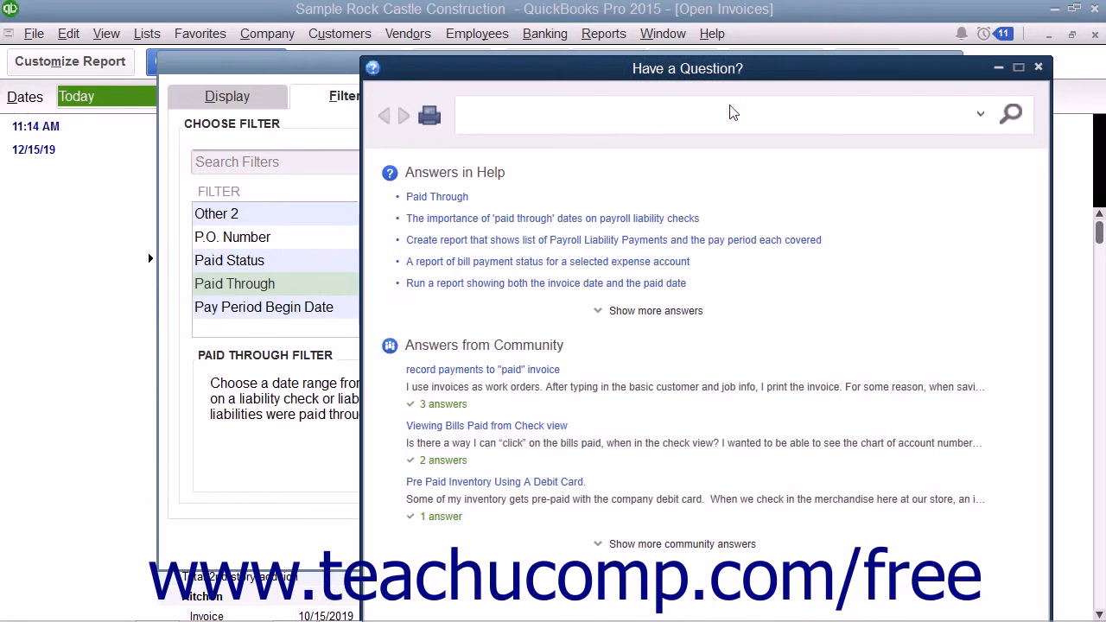
click(1038, 67)
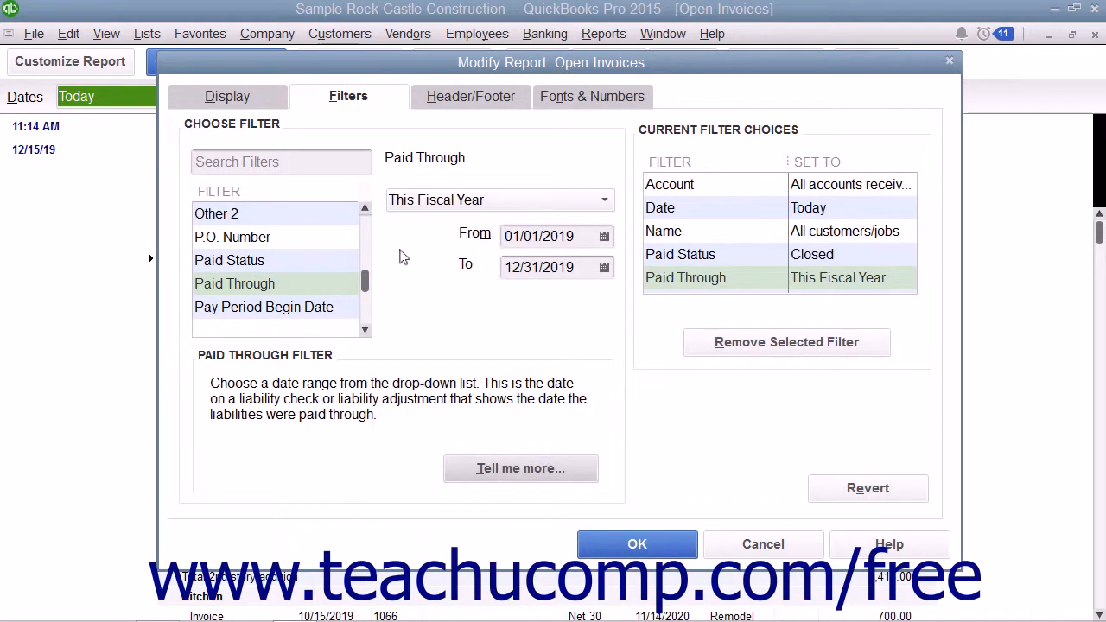
Remove the Paid Through filter from the report's current filter choices.
click(662, 283)
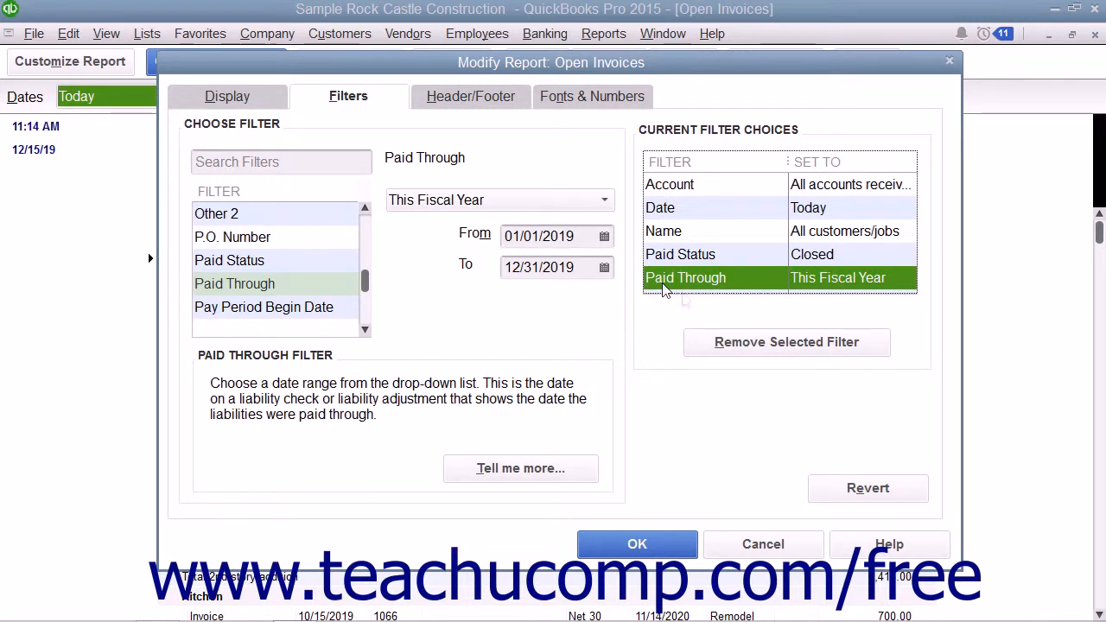
click(724, 344)
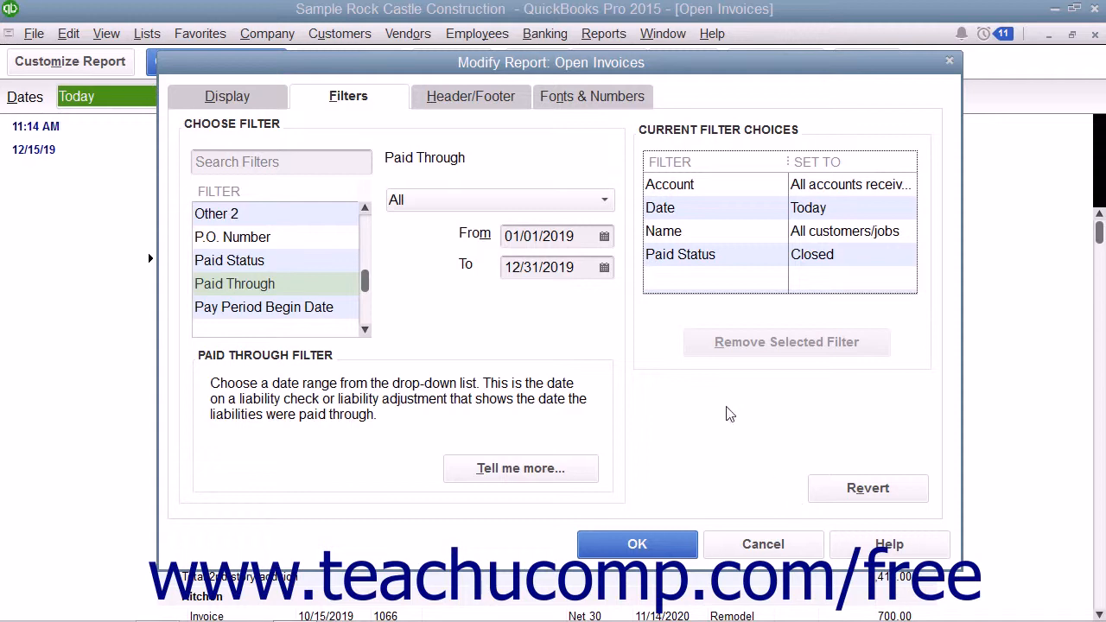
Change the report title in the header to Closed Invoices and look at the page layout alignment options, keeping Standard.
click(500, 96)
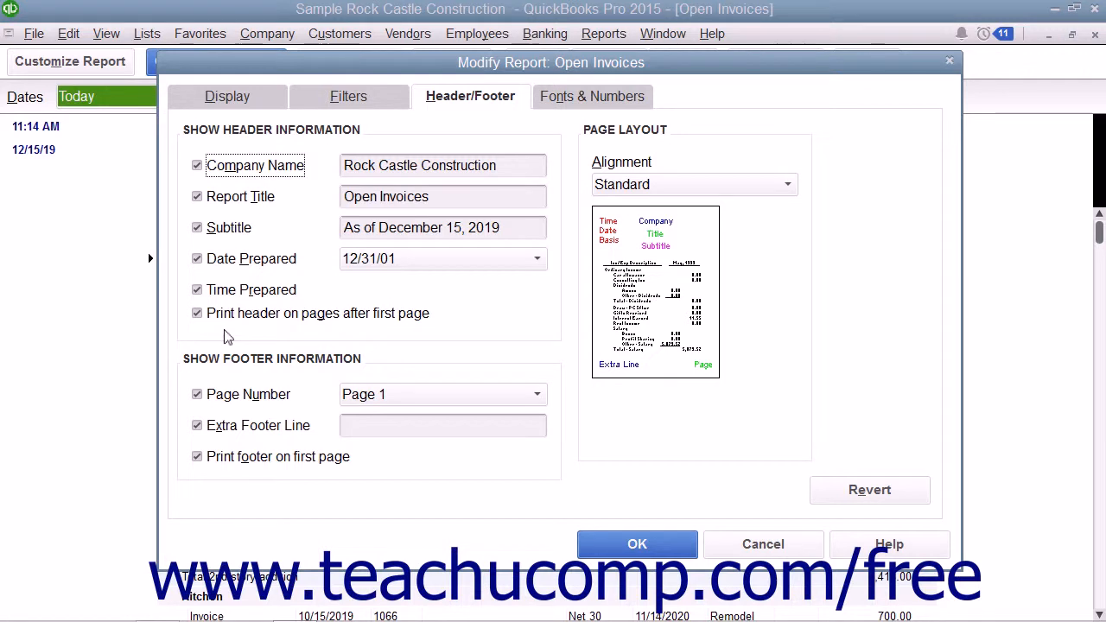
double_click(376, 197)
text(Closed)
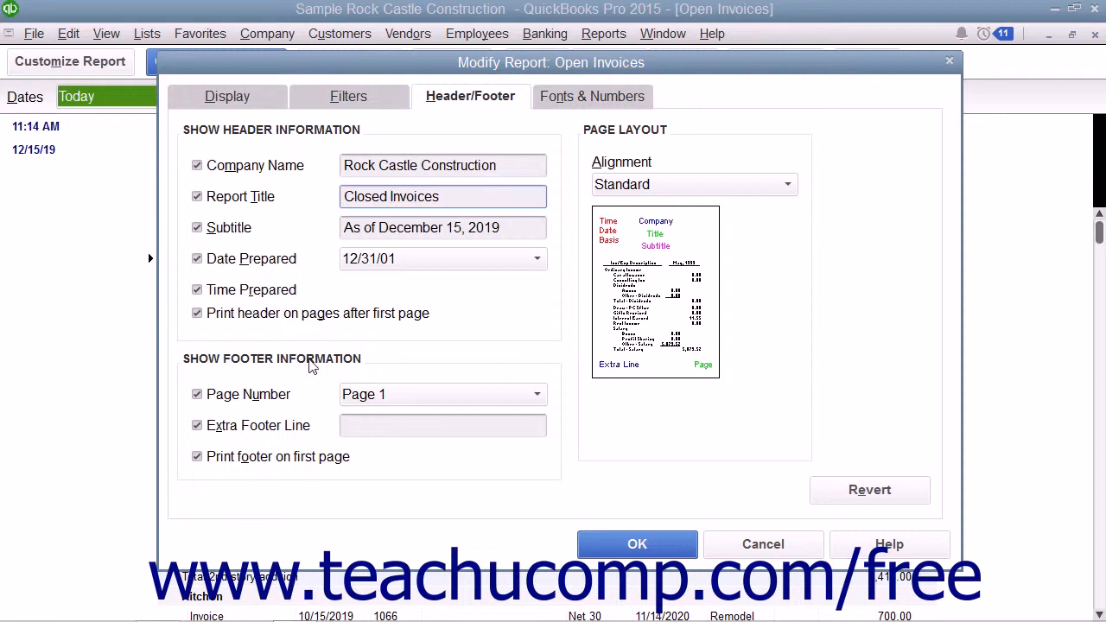
click(790, 188)
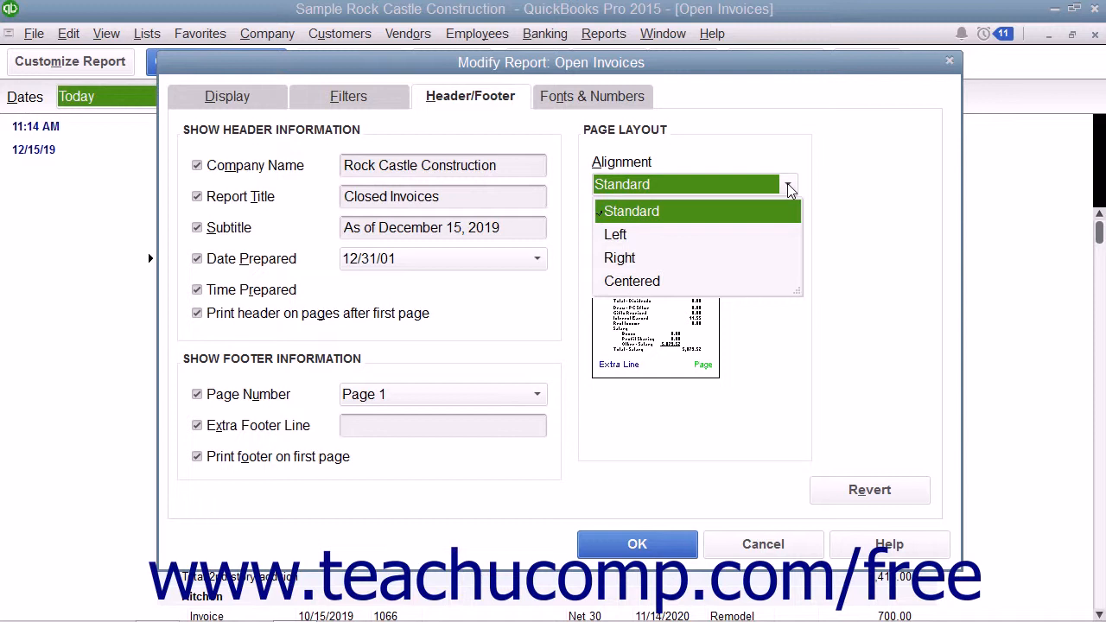
click(809, 183)
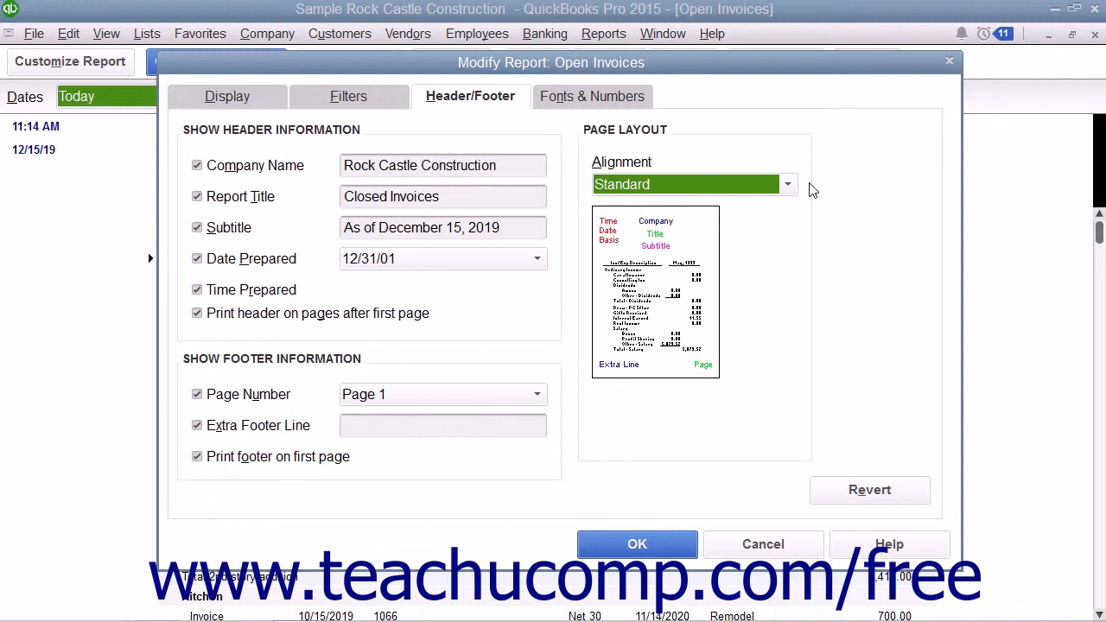
Set the Report Title font color to Red without changing the related fonts.
click(627, 100)
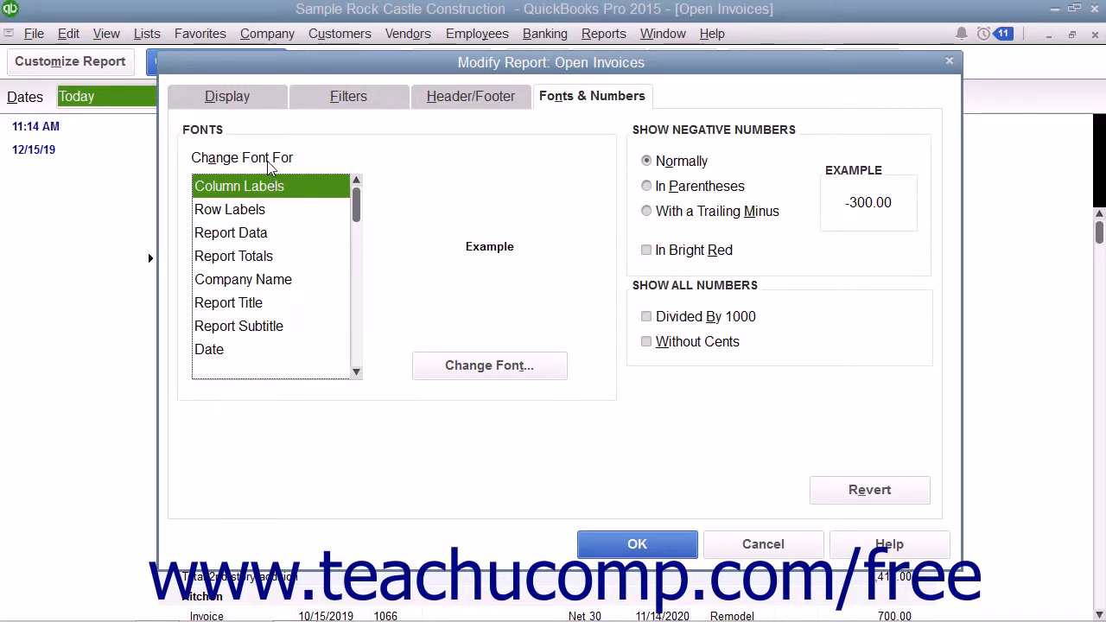
click(259, 304)
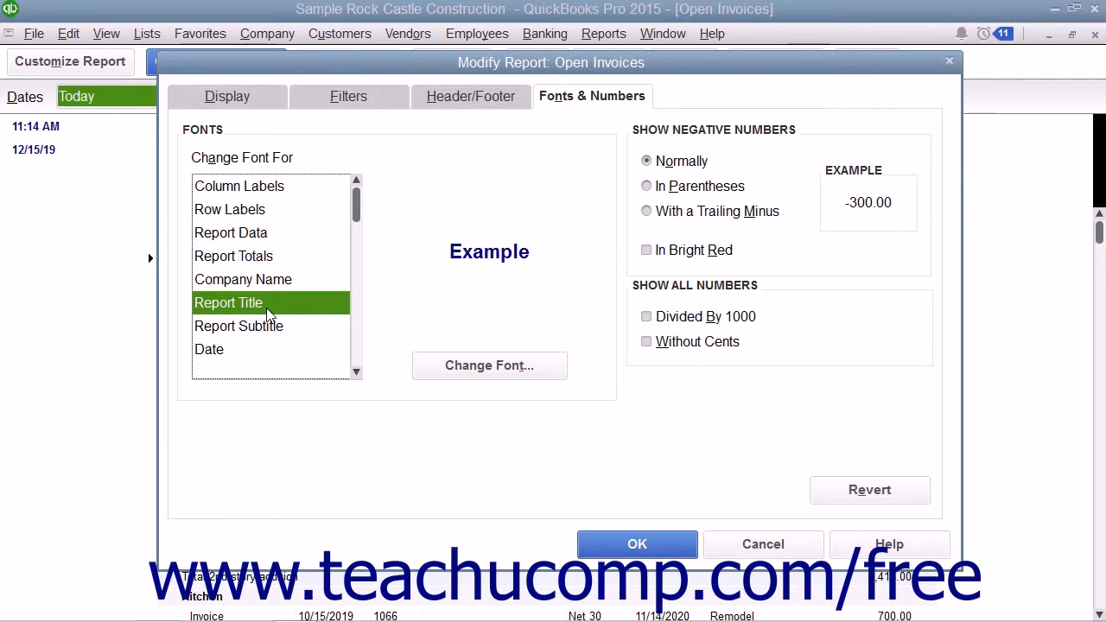
click(449, 367)
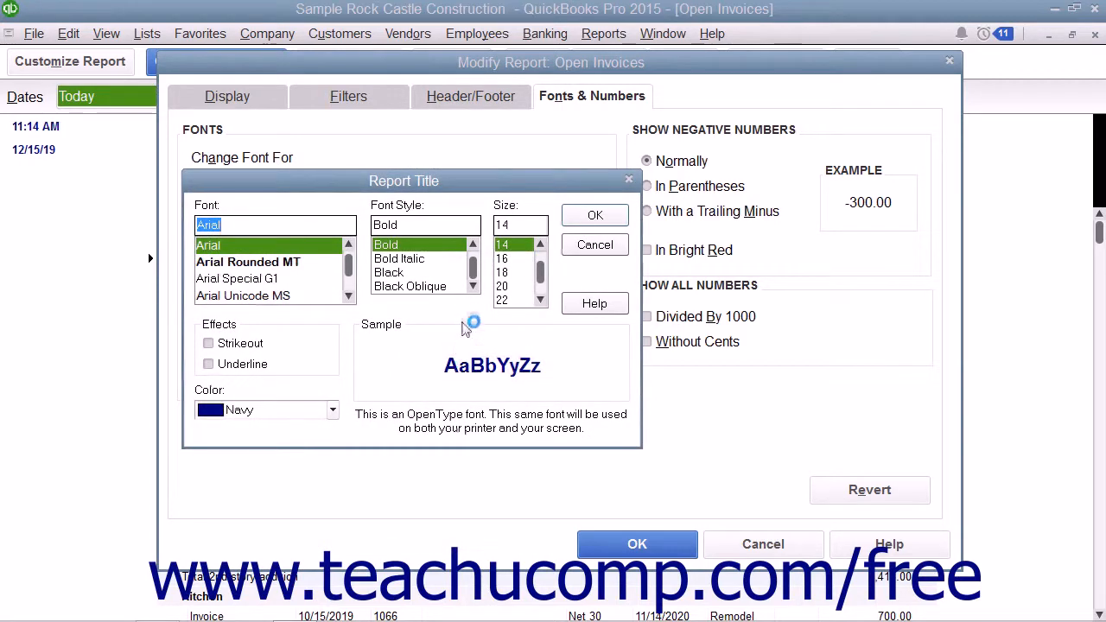
click(332, 410)
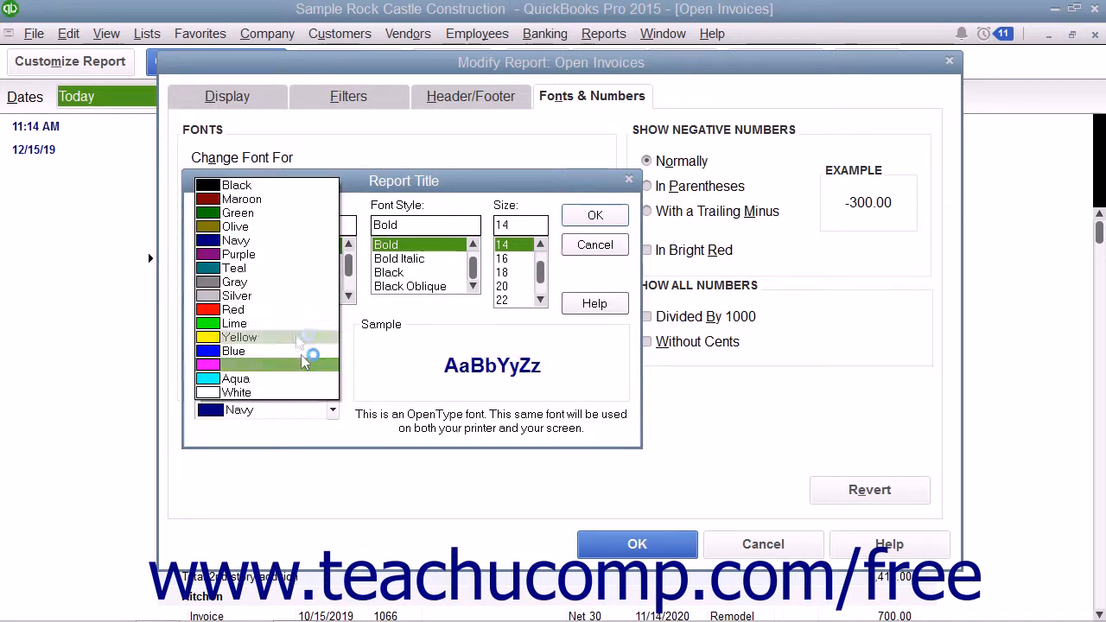
click(290, 316)
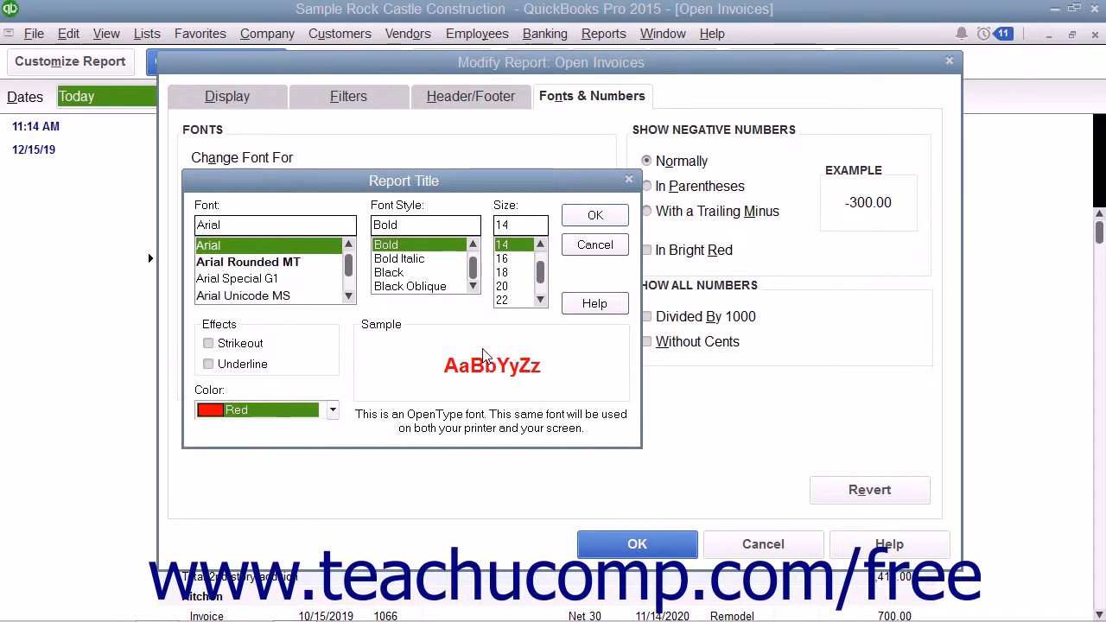
click(596, 216)
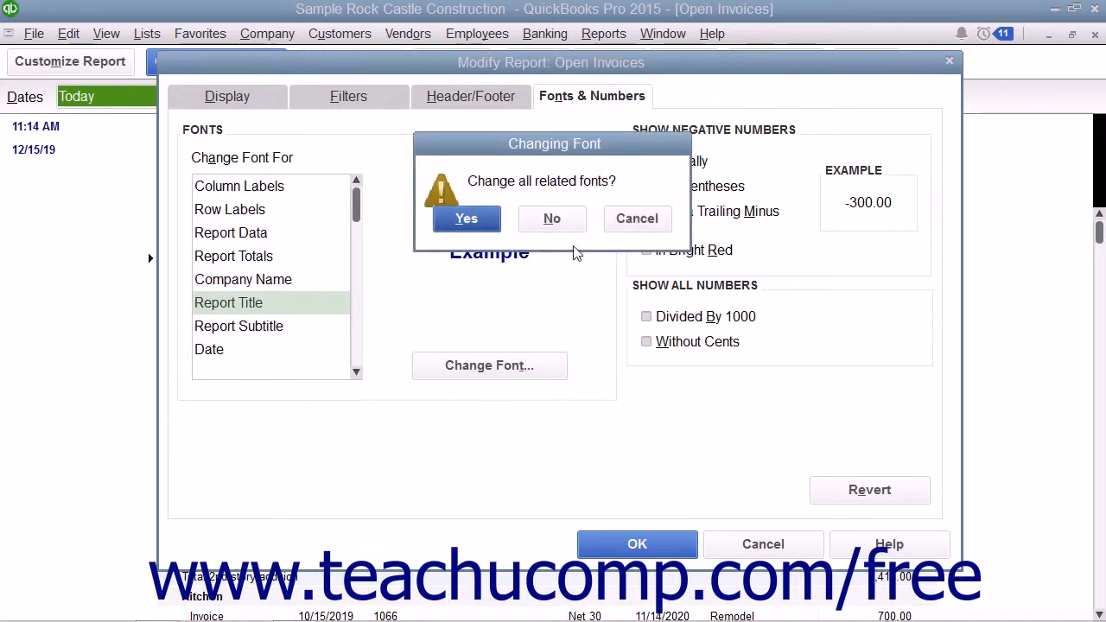
click(553, 219)
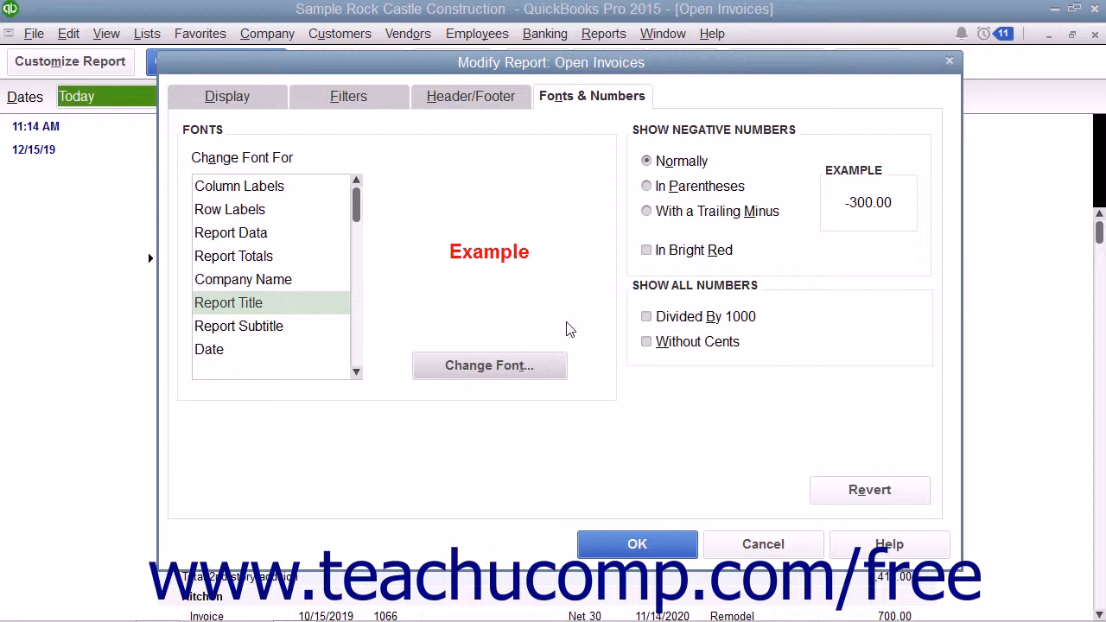
Review the negative number and all-number display options, and apply the modifications to the report.
click(705, 129)
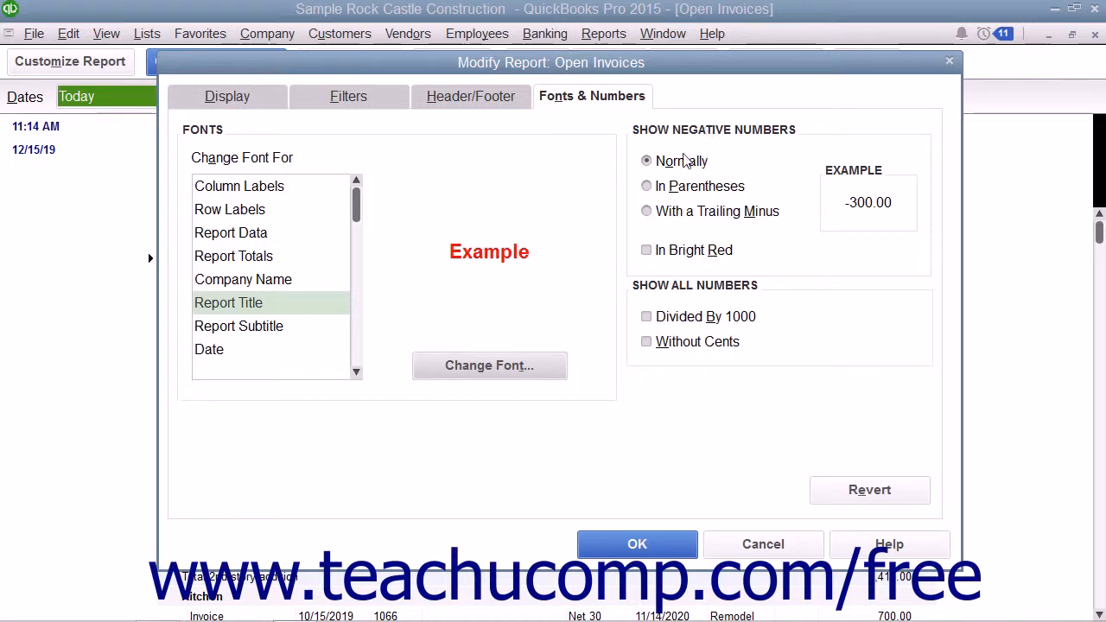
click(678, 284)
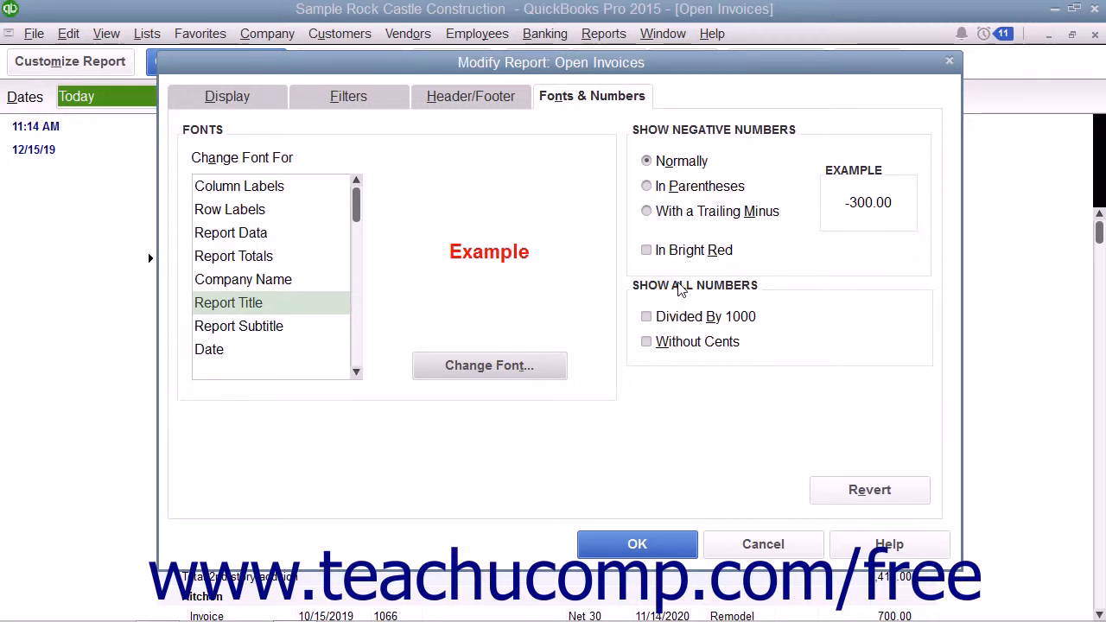
click(648, 542)
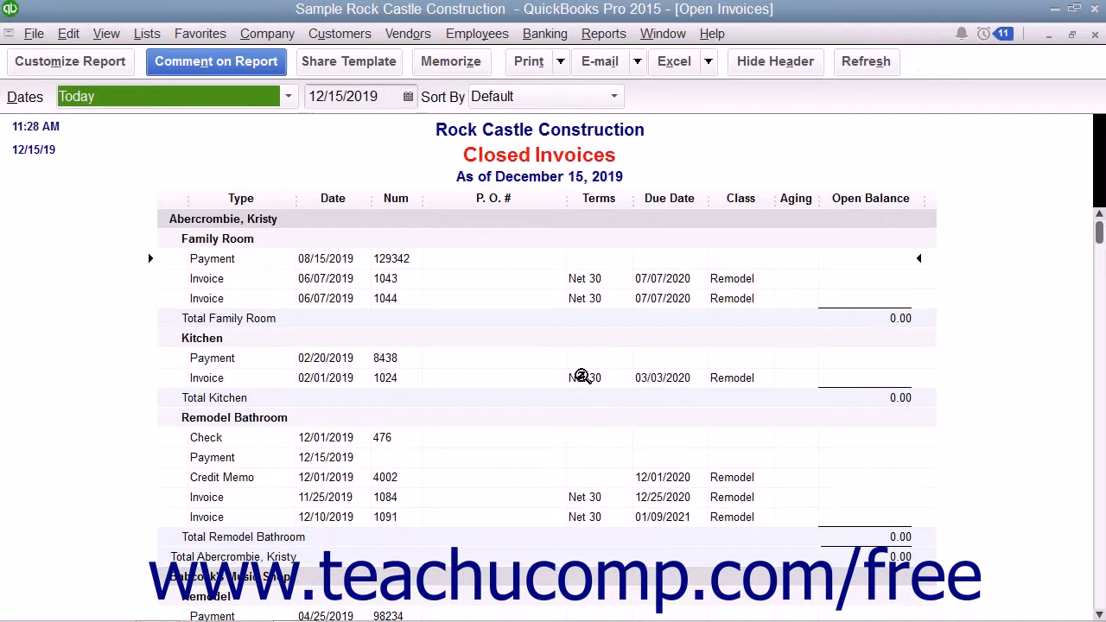